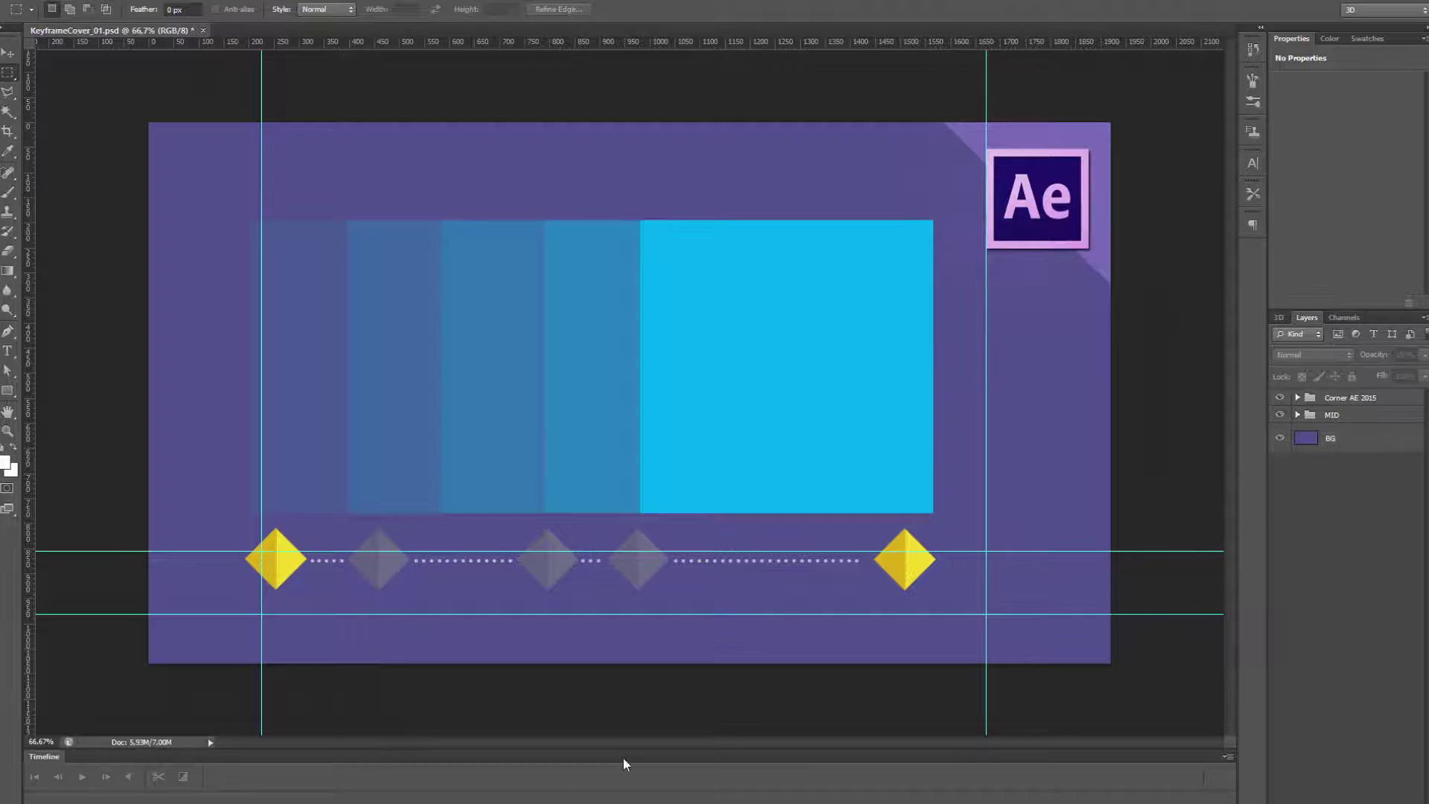
# Step: Expand the MID group with its Rect and Keyframes subgroups, then select Rectangle 1
pyautogui.click(1343, 417)
pyautogui.click(1298, 415)
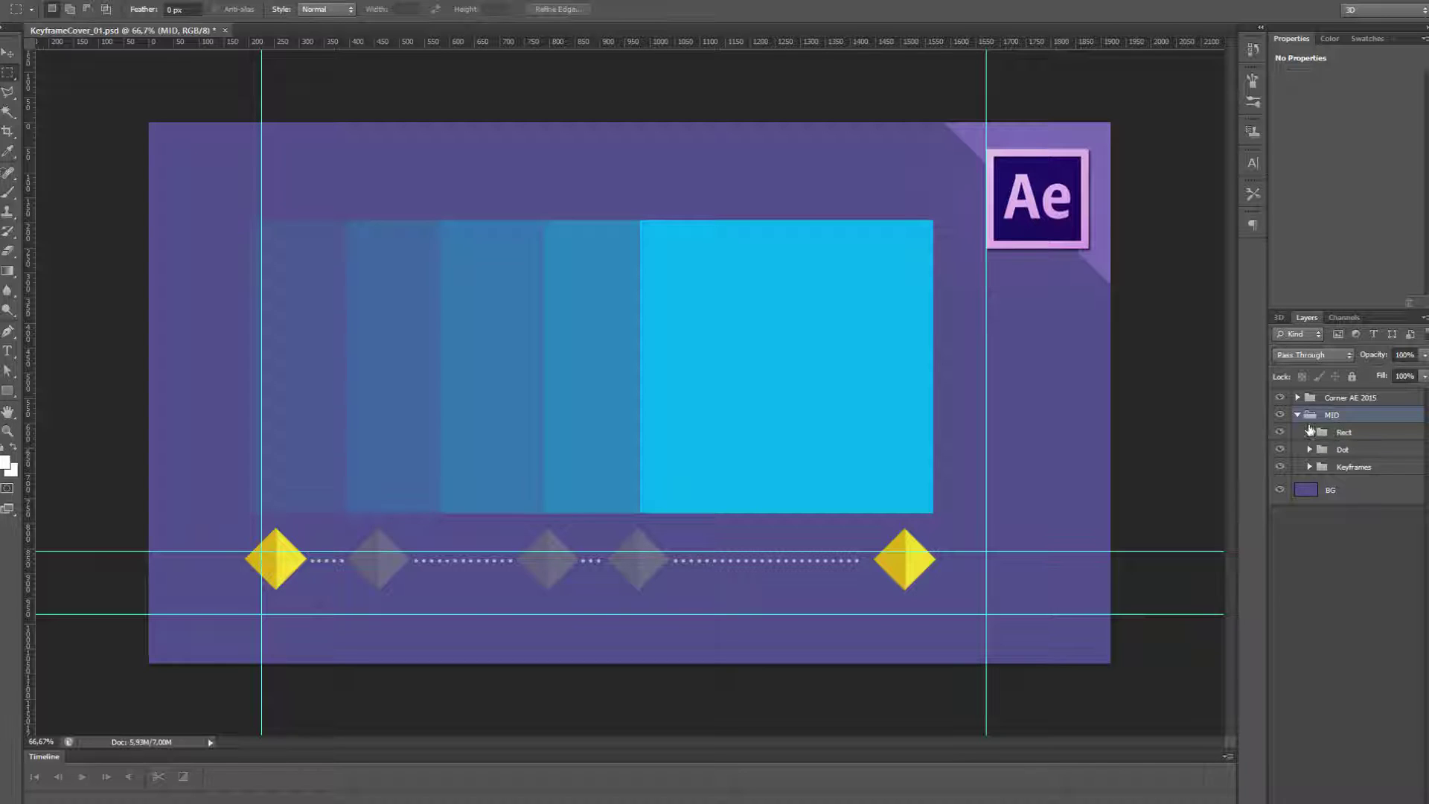
pyautogui.click(1309, 432)
pyautogui.click(1340, 453)
pyautogui.click(1310, 613)
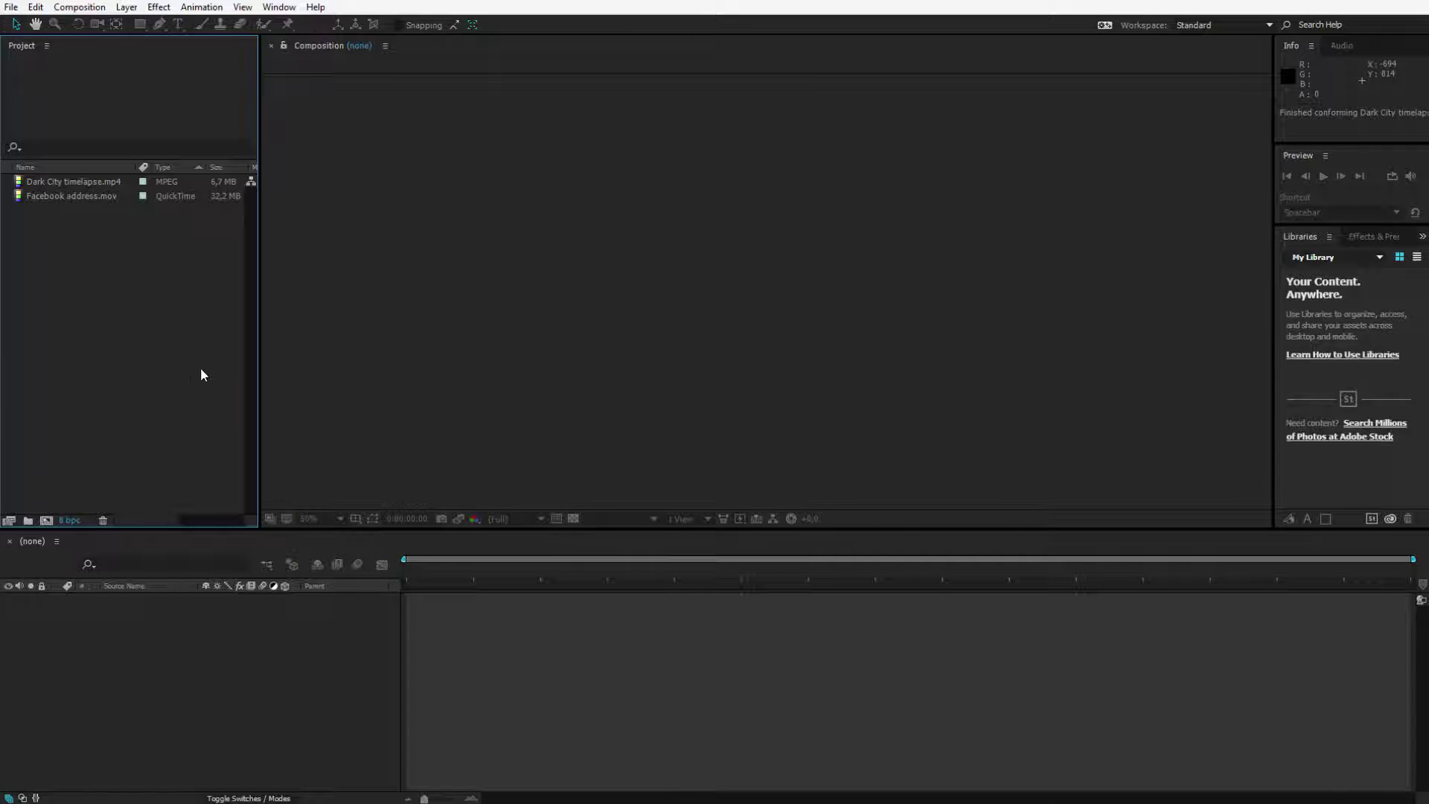
# Step: Start a new HDV/HDTV 720 29.97 composition, bringing up settings for Comp 1
pyautogui.click(68, 10)
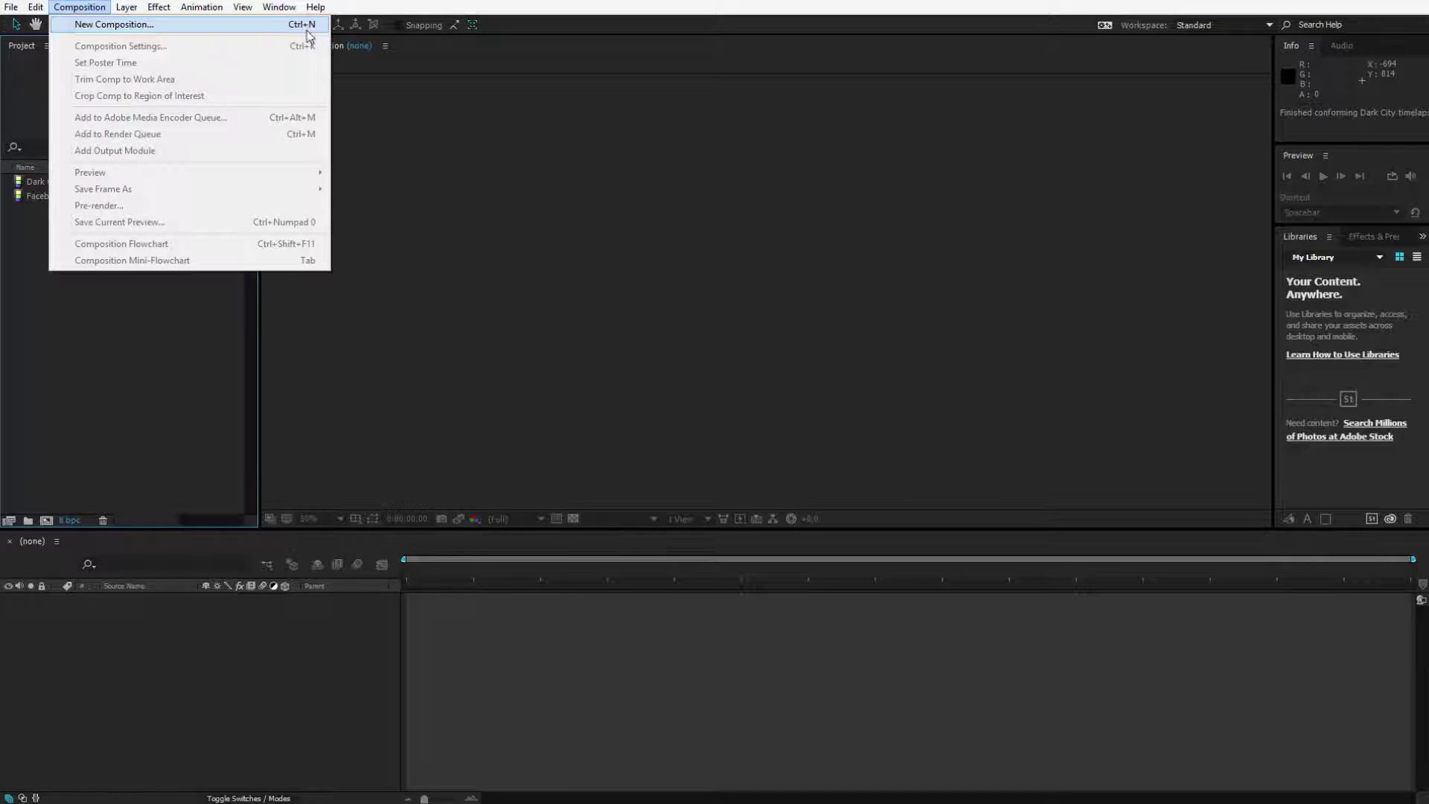
pyautogui.click(212, 385)
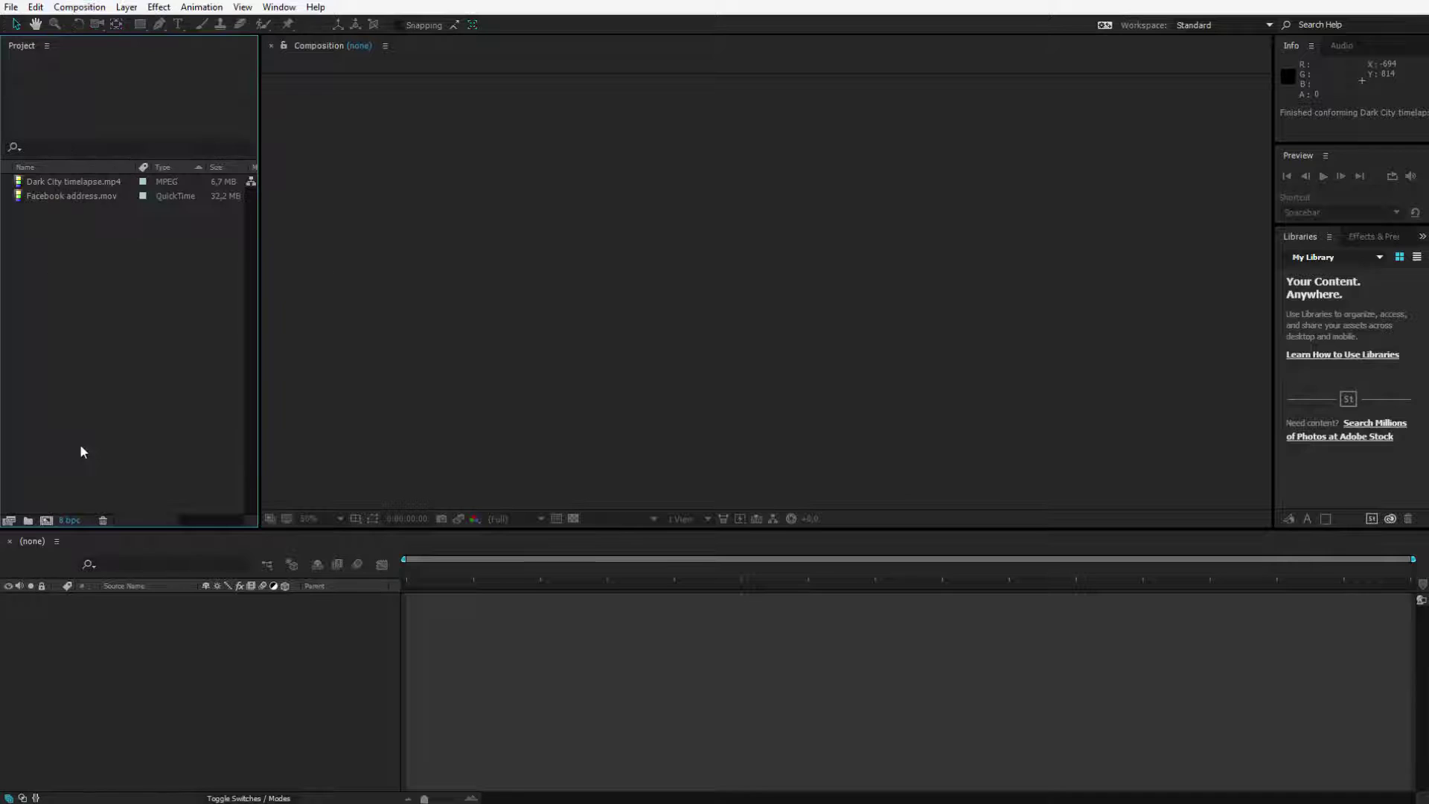
pyautogui.click(47, 519)
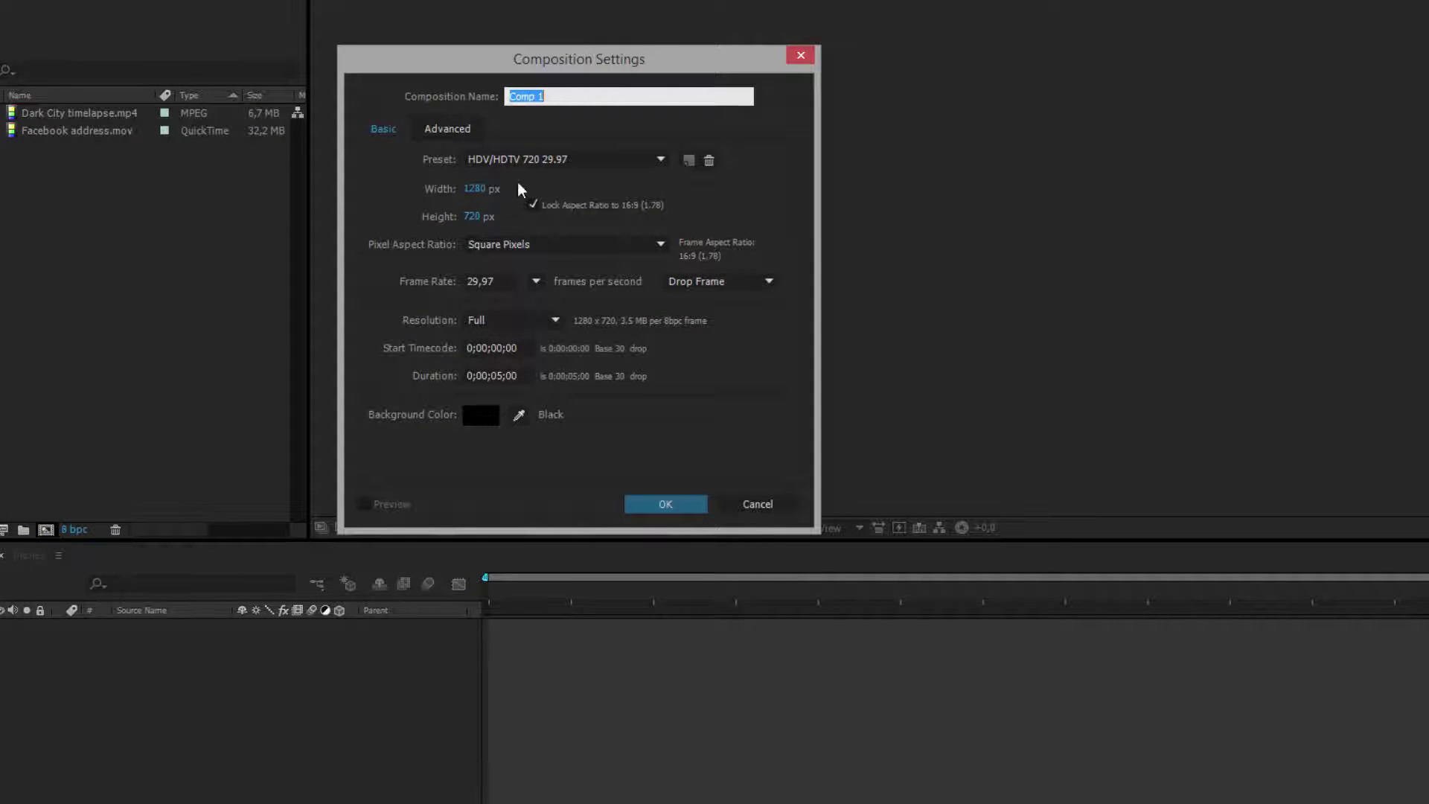
# Step: Replace the default name Comp 1 with 'First test' in Composition Settings
pyautogui.click(566, 95)
pyautogui.moveTo(566, 95); pyautogui.dragTo(434, 89)
pyautogui.write('First test')
pyautogui.press('Tab')
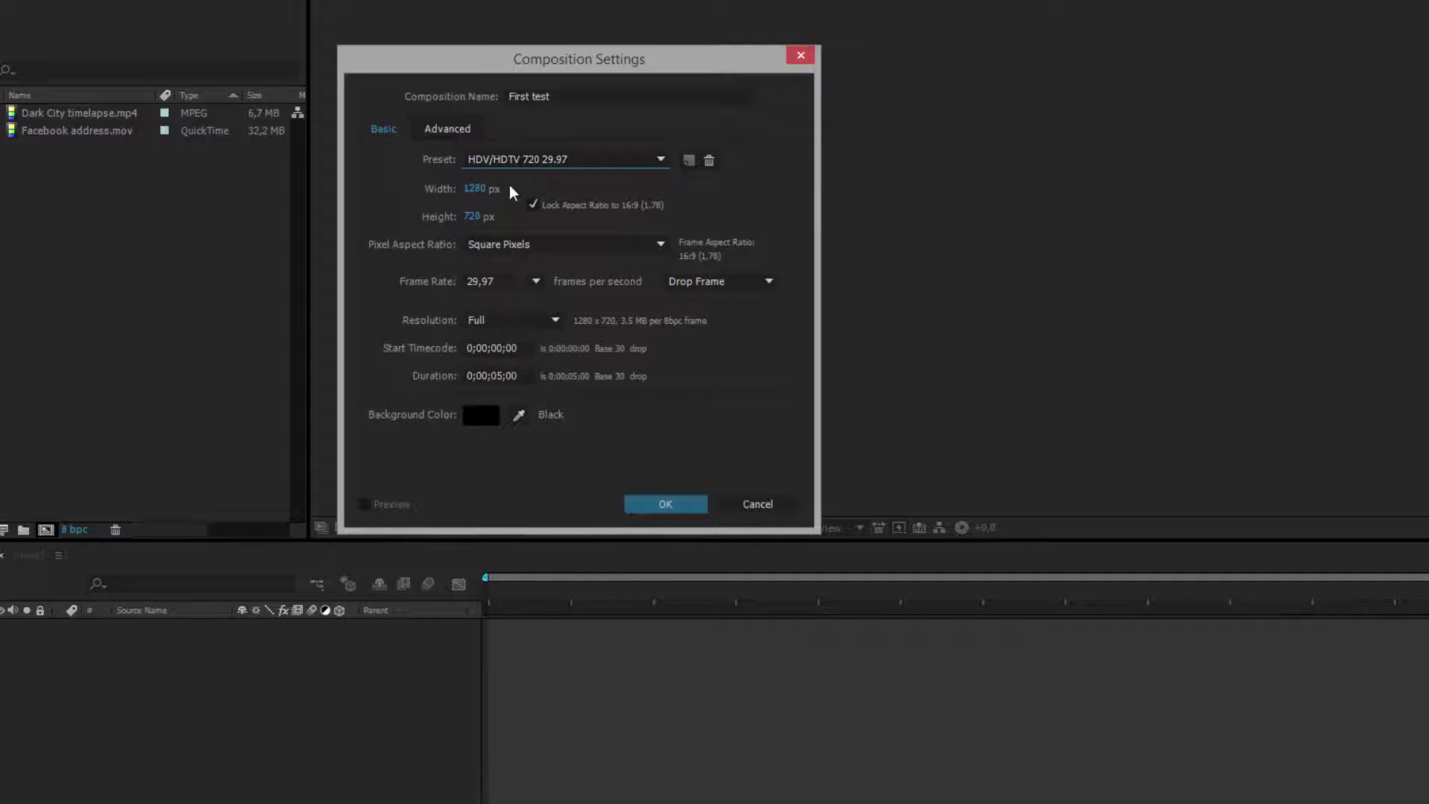
pyautogui.click(525, 154)
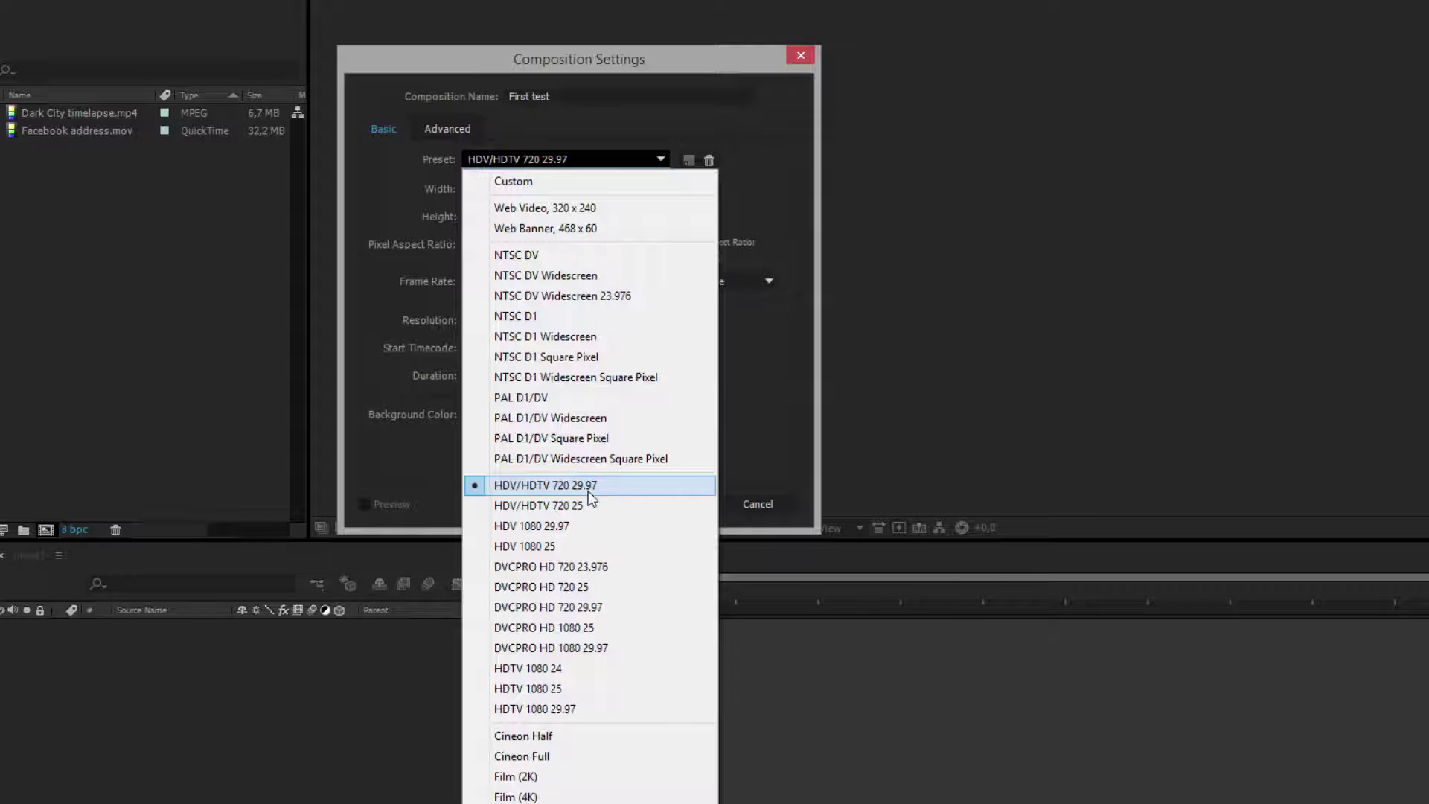
pyautogui.click(650, 485)
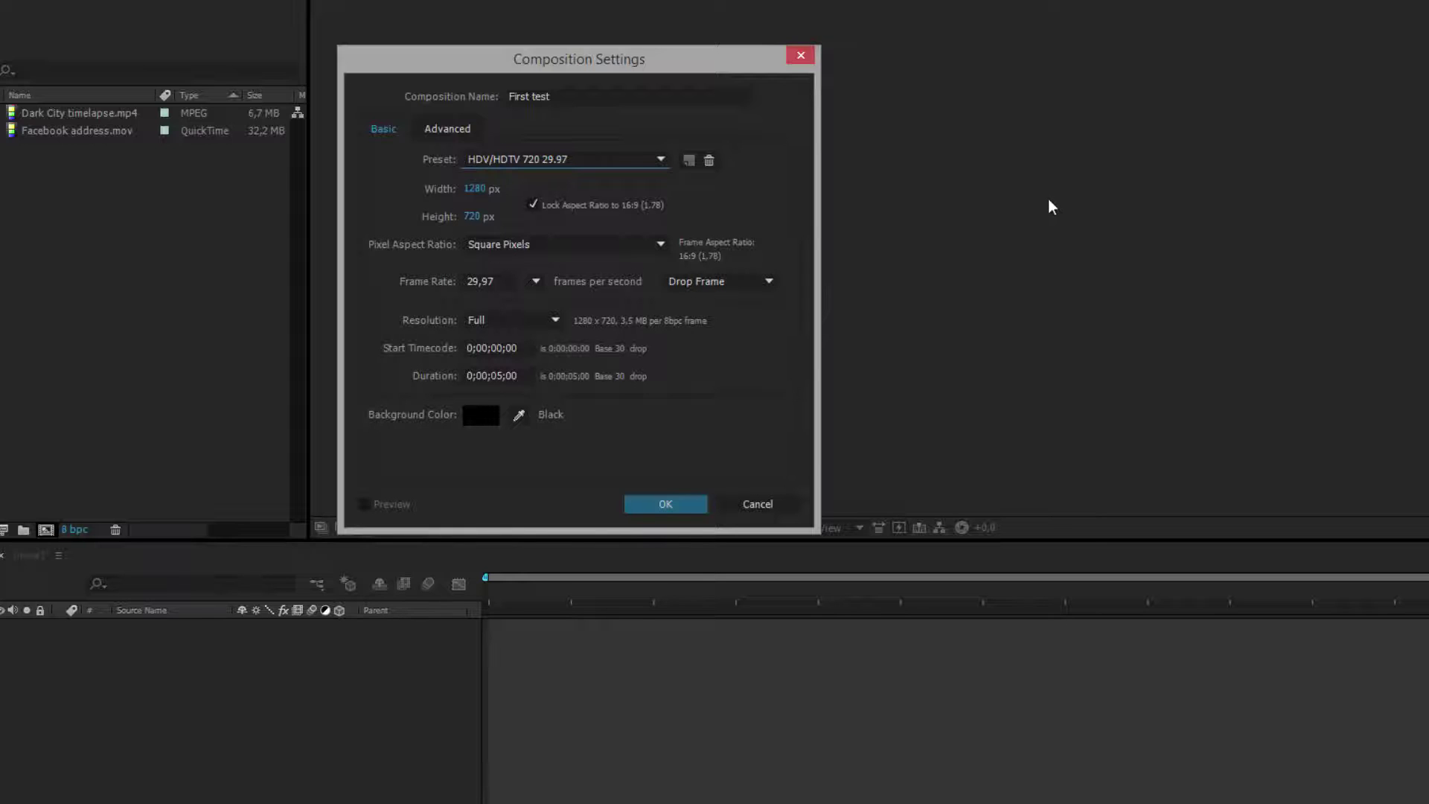
pyautogui.click(516, 243)
pyautogui.click(517, 242)
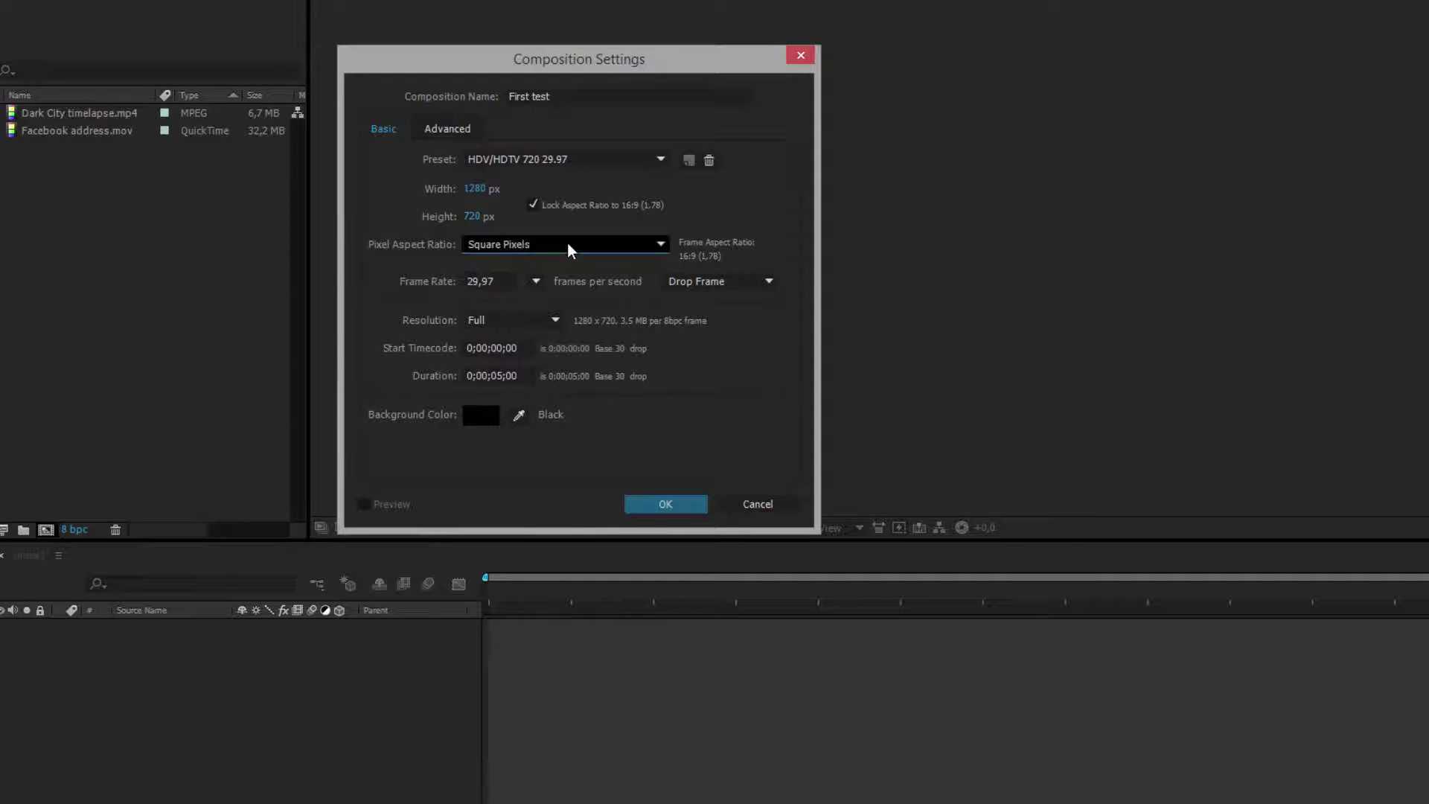
pyautogui.click(567, 244)
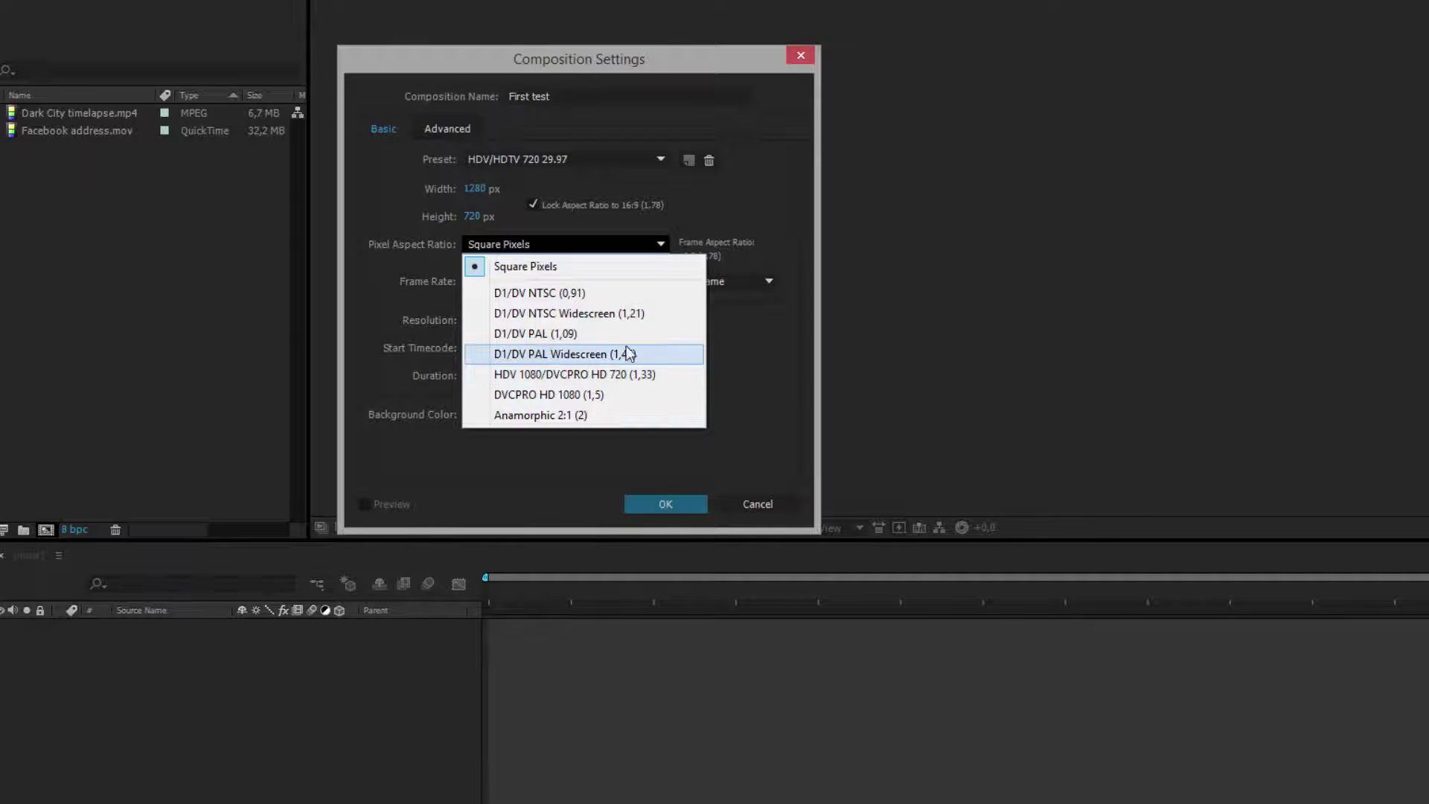
pyautogui.click(423, 297)
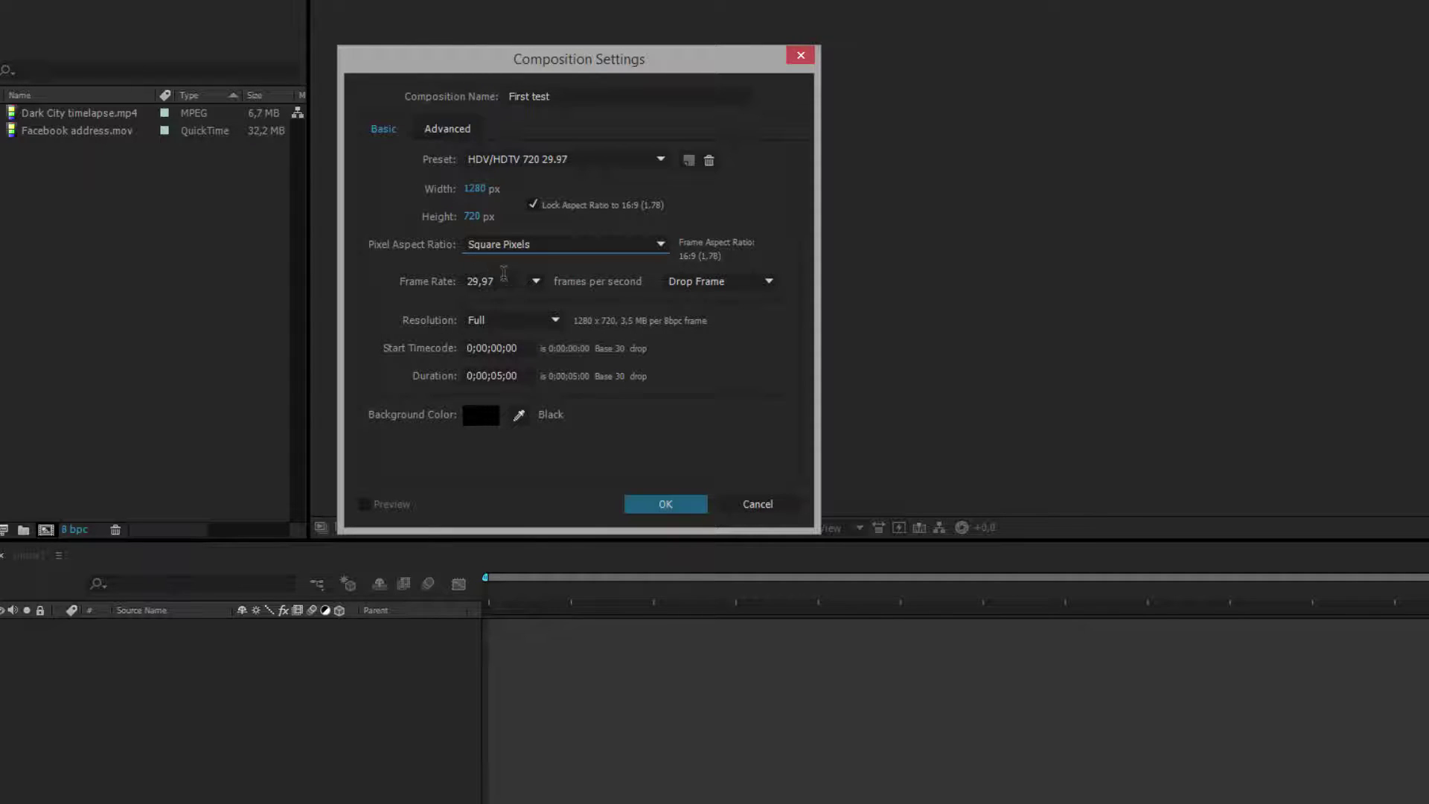
# Step: Change the composition frame rate to 30 fps, switching the preset to Custom
pyautogui.click(499, 281)
pyautogui.write('30')
pyautogui.press('Tab')
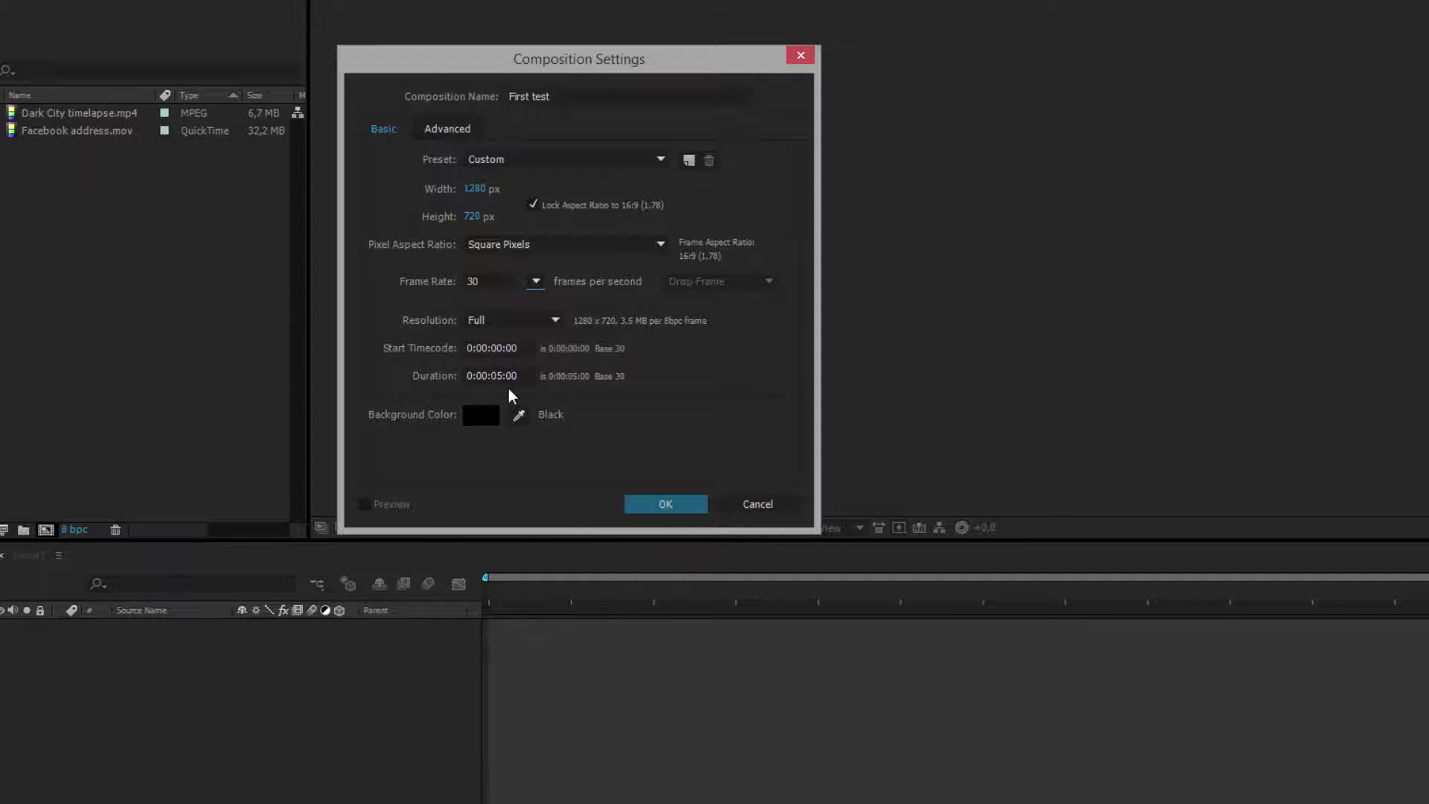
pyautogui.click(511, 375)
pyautogui.click(496, 376)
pyautogui.click(509, 378)
pyautogui.hotkey('ctrl', 'a')
pyautogui.write('5..')
pyautogui.click(551, 389)
pyautogui.click(496, 373)
pyautogui.doubleClick(493, 382)
pyautogui.write('500')
pyautogui.press('Tab')
pyautogui.doubleClick(495, 382)
pyautogui.write('500')
pyautogui.click(584, 387)
# Step: Create the empty 1280×720, 30 fps First test comp and move the playhead to frame 1
pyautogui.click(675, 500)
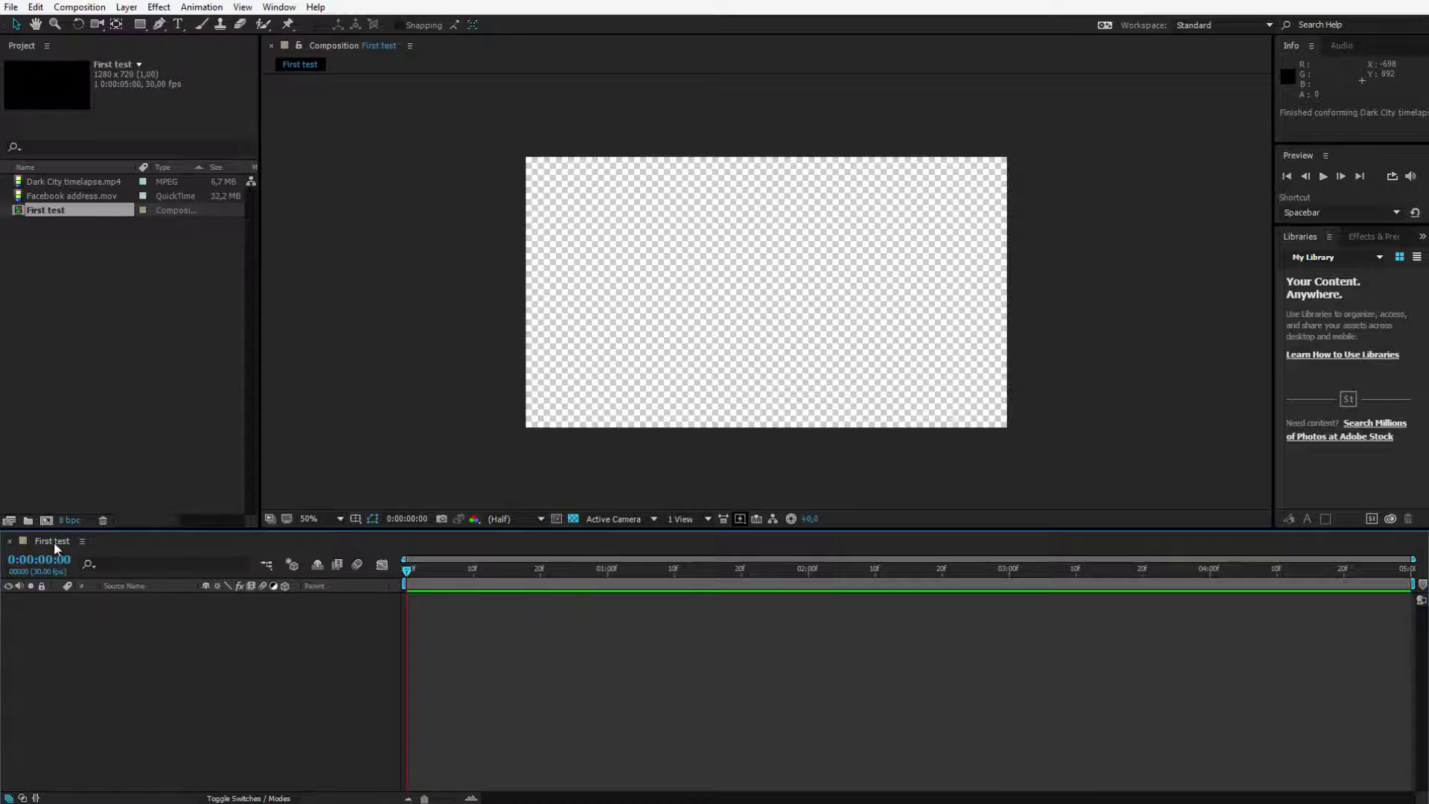
pyautogui.click(414, 569)
# Step: Add Dark City timelapse.mp4 to First test as its first layer
pyautogui.click(40, 197)
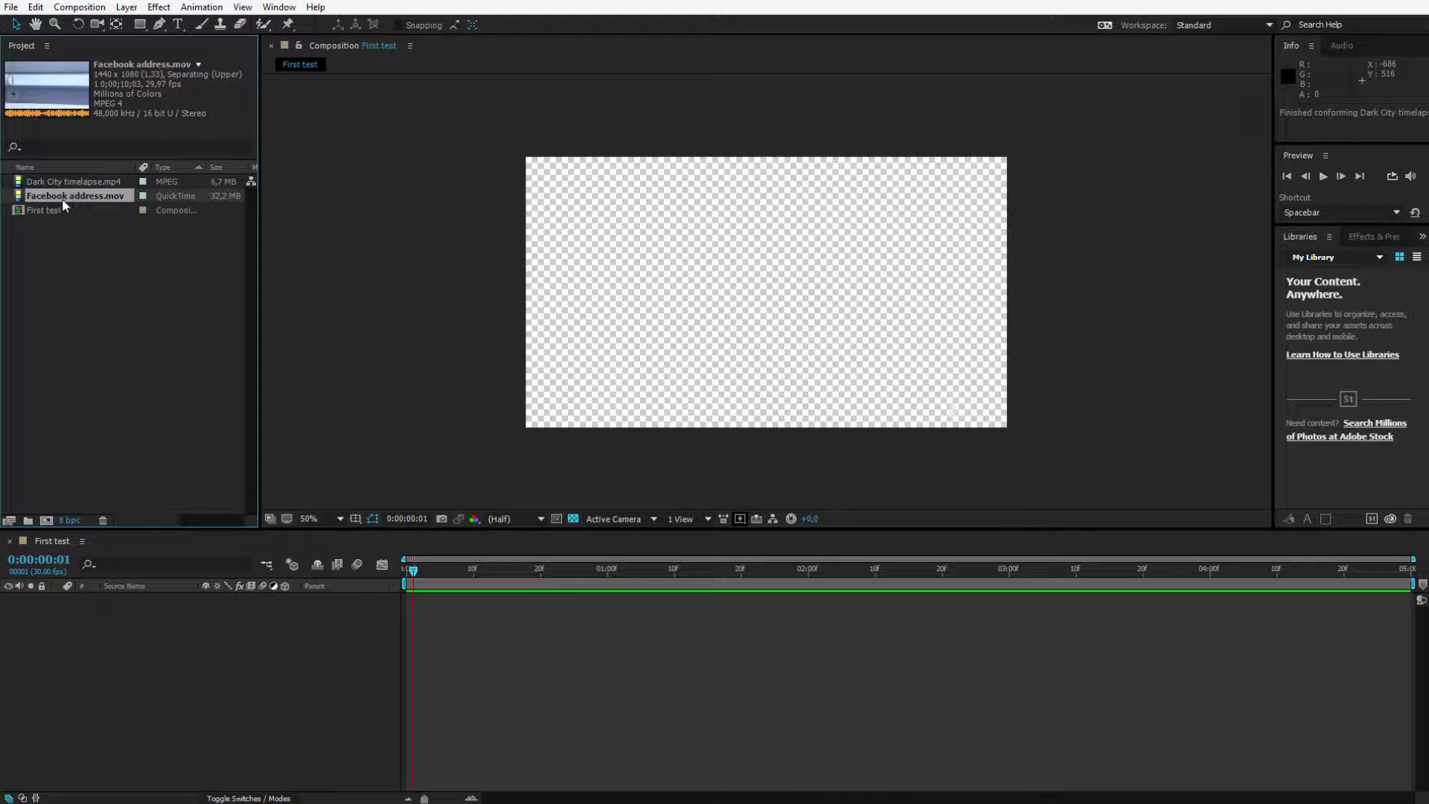
pyautogui.press('Up')
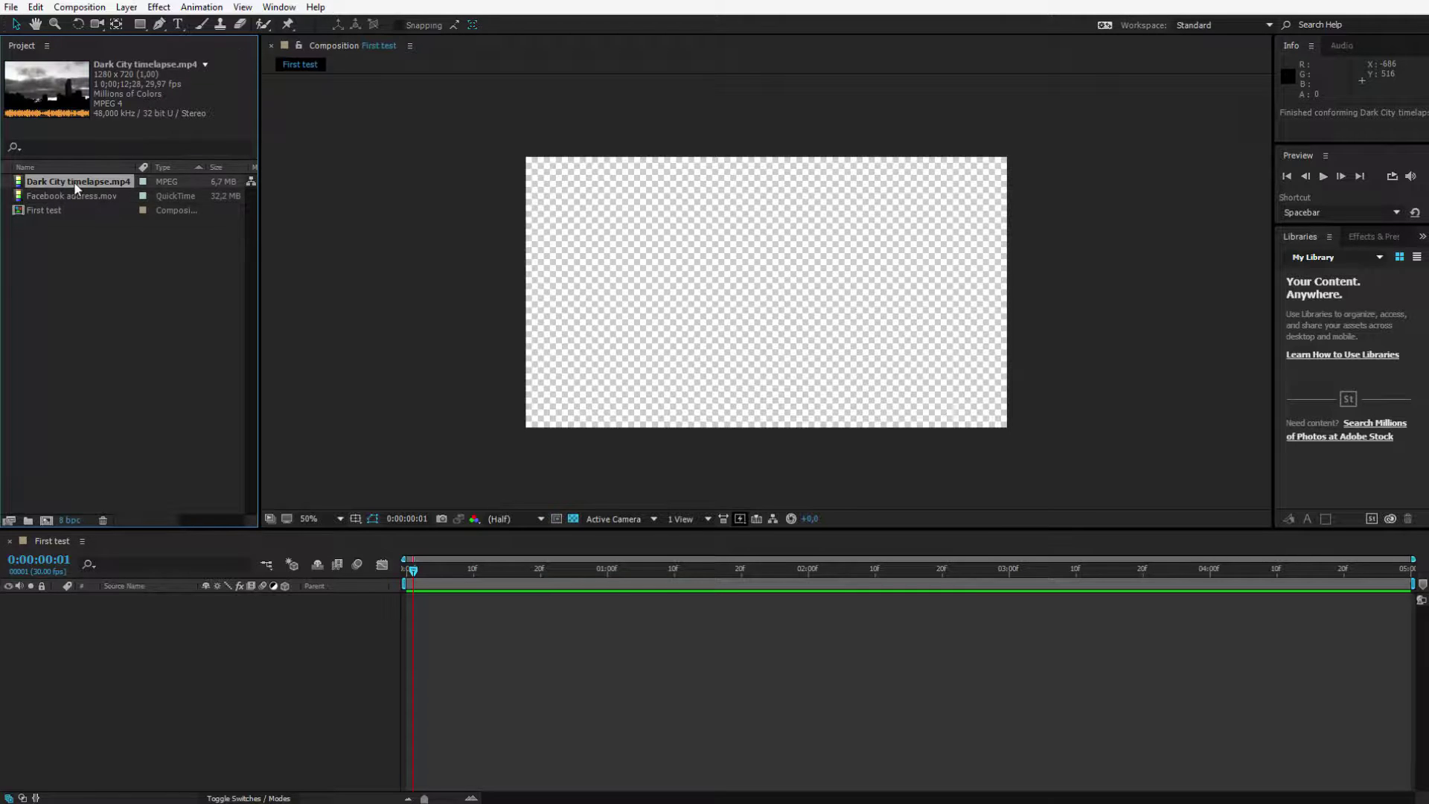
pyautogui.moveTo(74, 182); pyautogui.dragTo(115, 648)
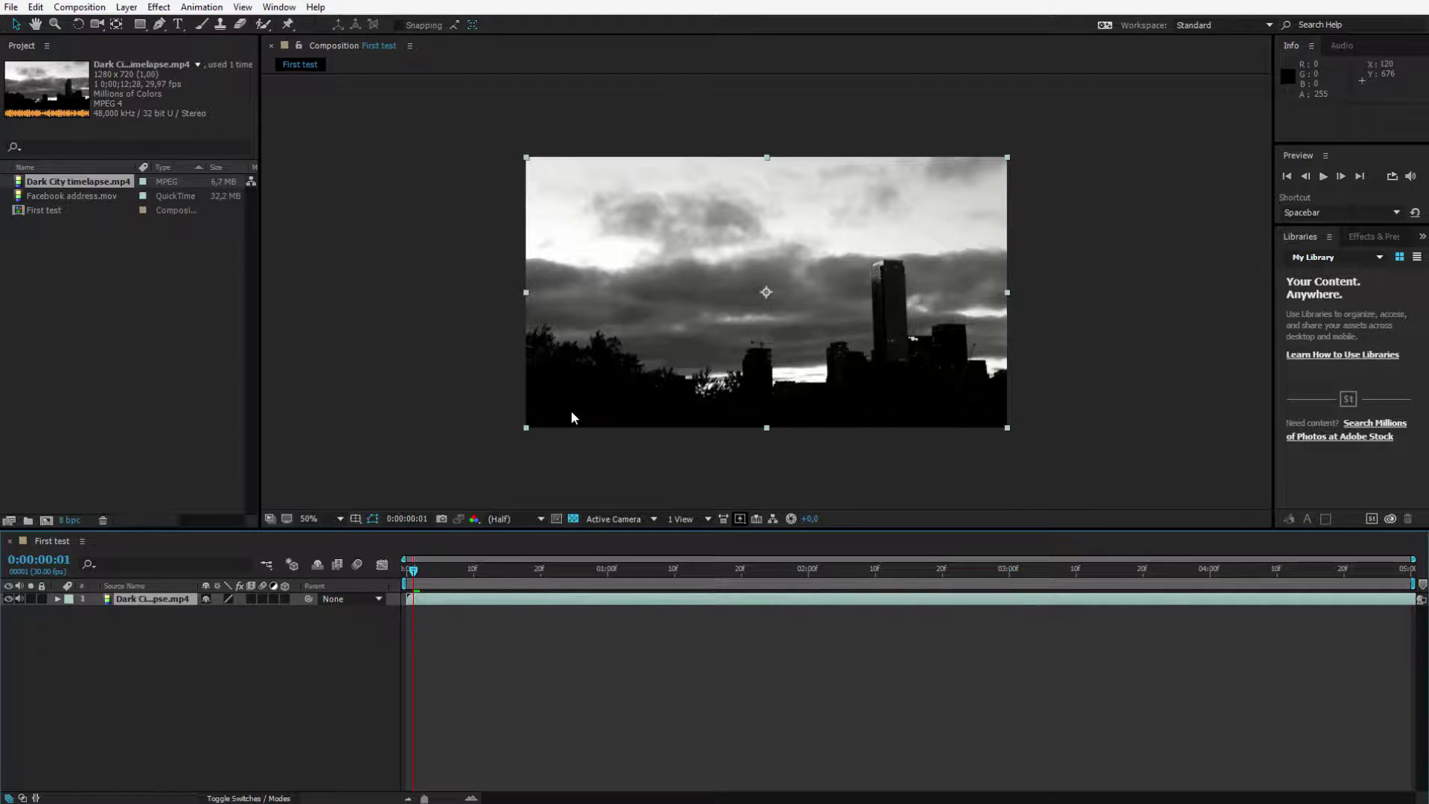
# Step: Check the composition settings, then preview the timelapse playback and stop it
pyautogui.hotkey('ctrl', 'k')
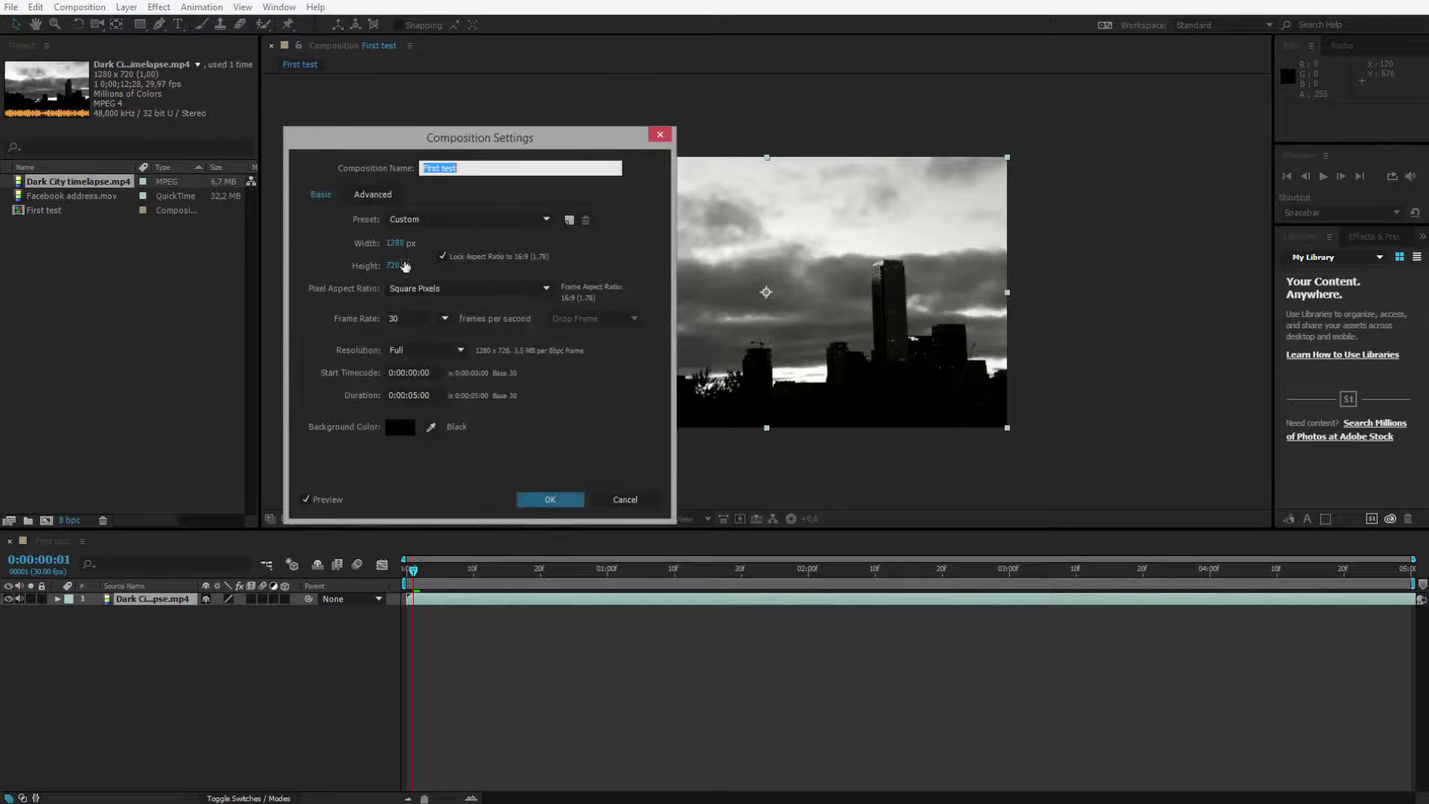
pyautogui.press('Return')
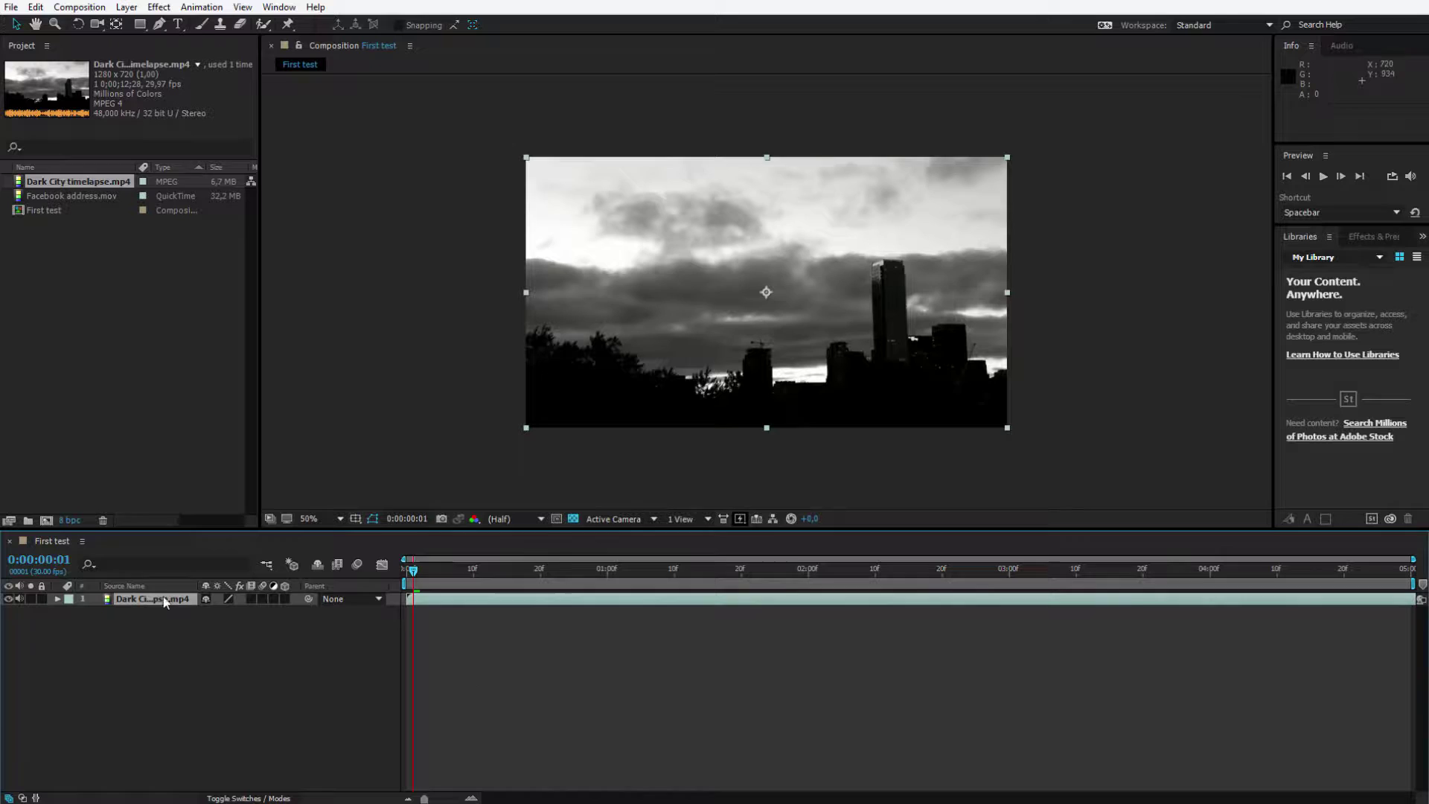
pyautogui.press('space')
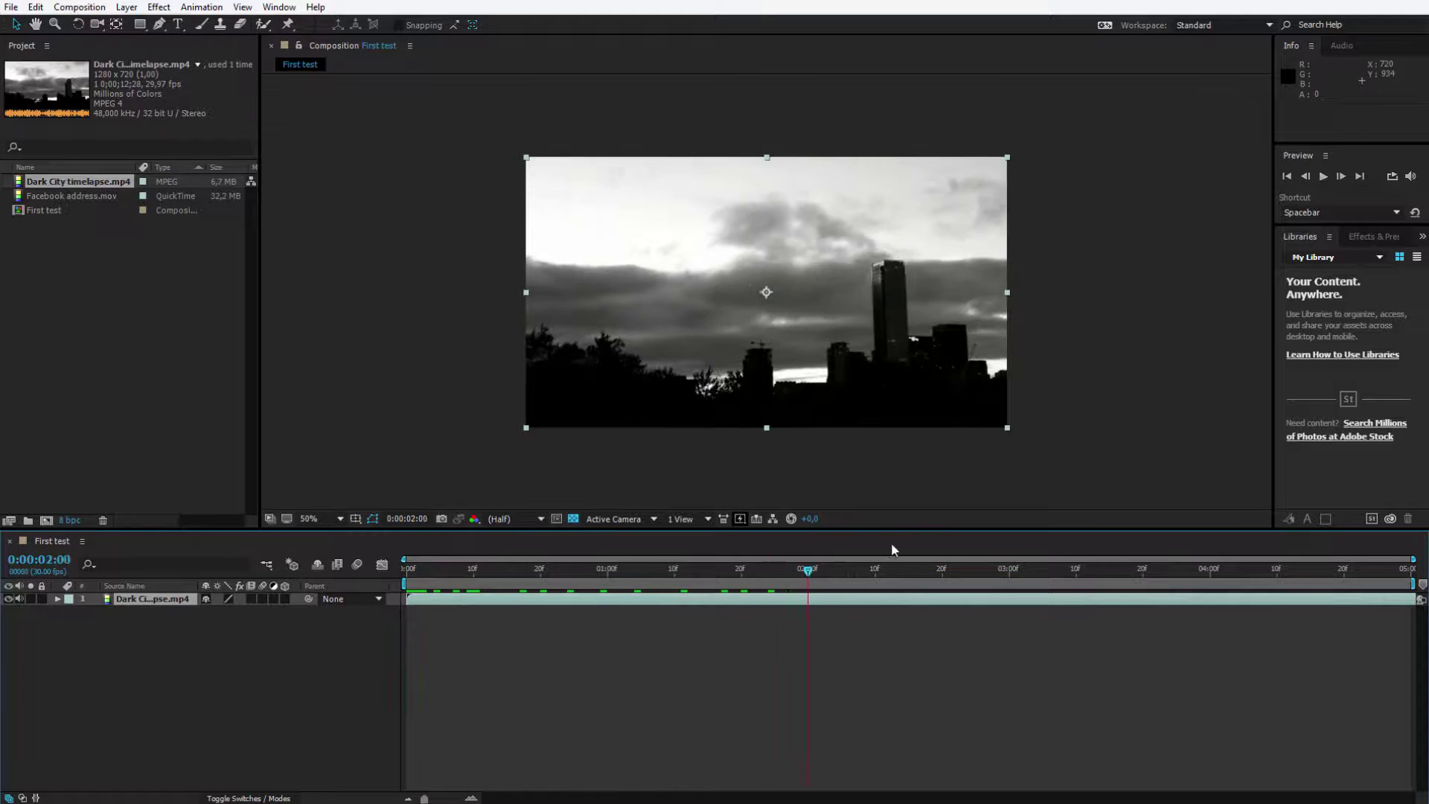
pyautogui.click(450, 552)
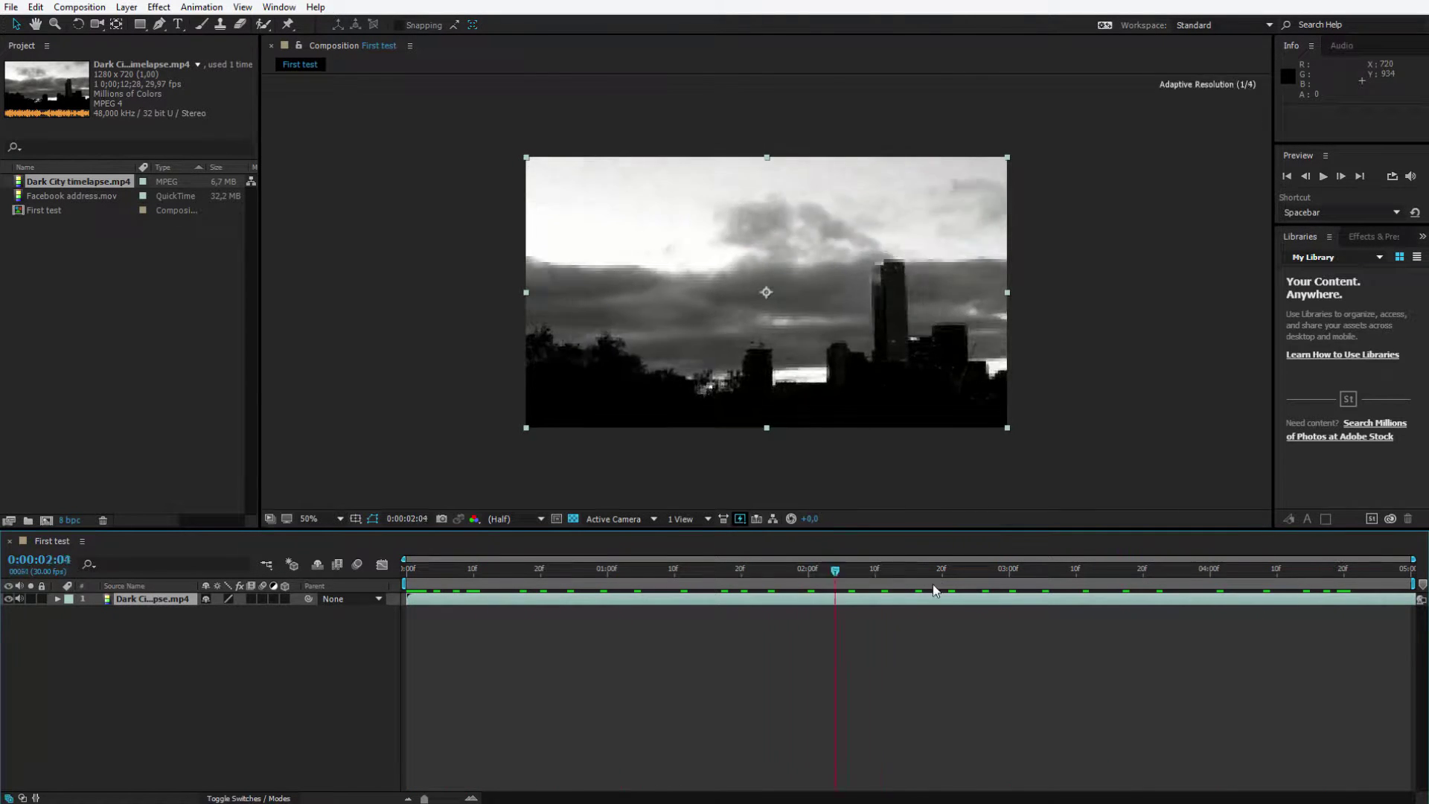
pyautogui.press('space')
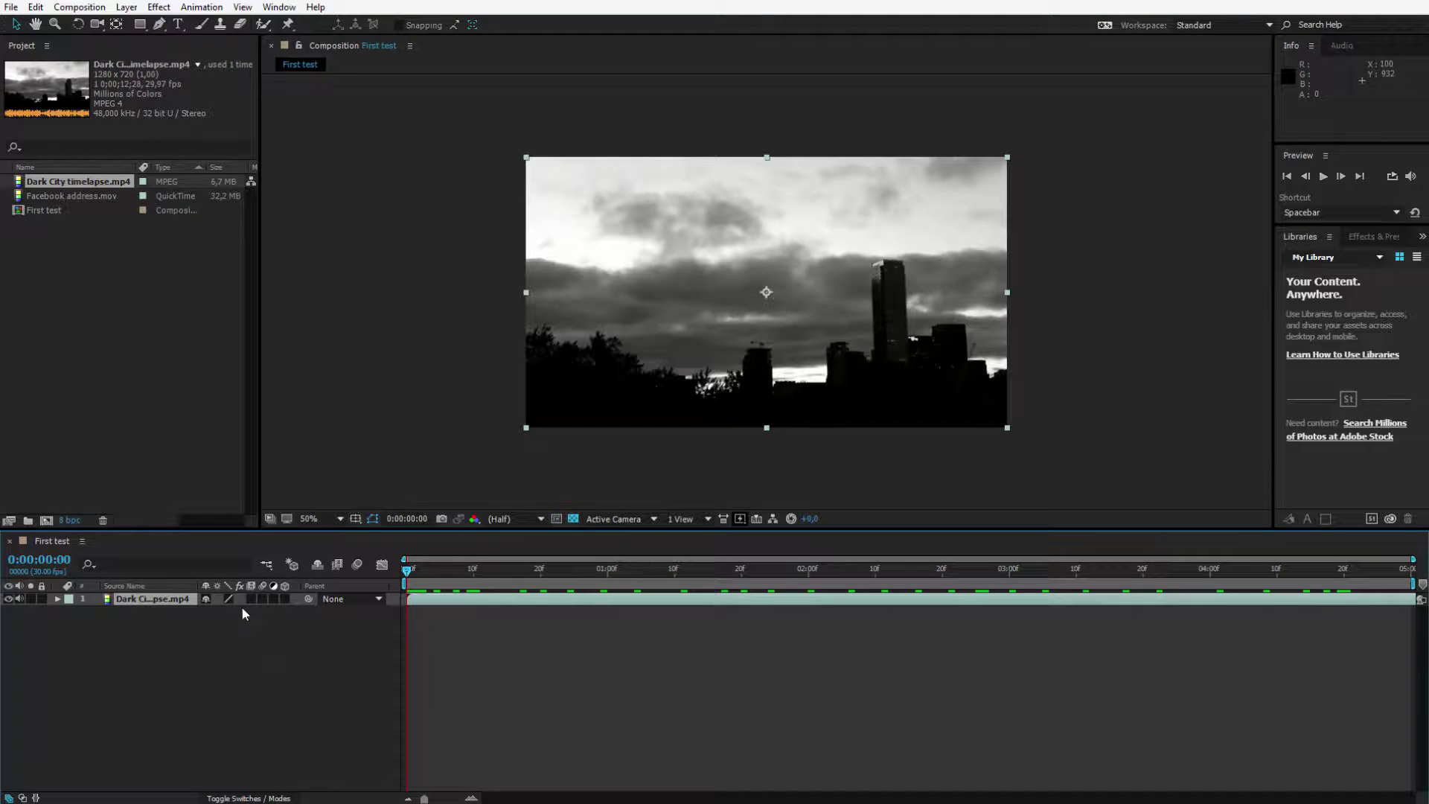
# Step: Add Facebook address.mov to First test and move it above the timelapse layer
pyautogui.click(73, 195)
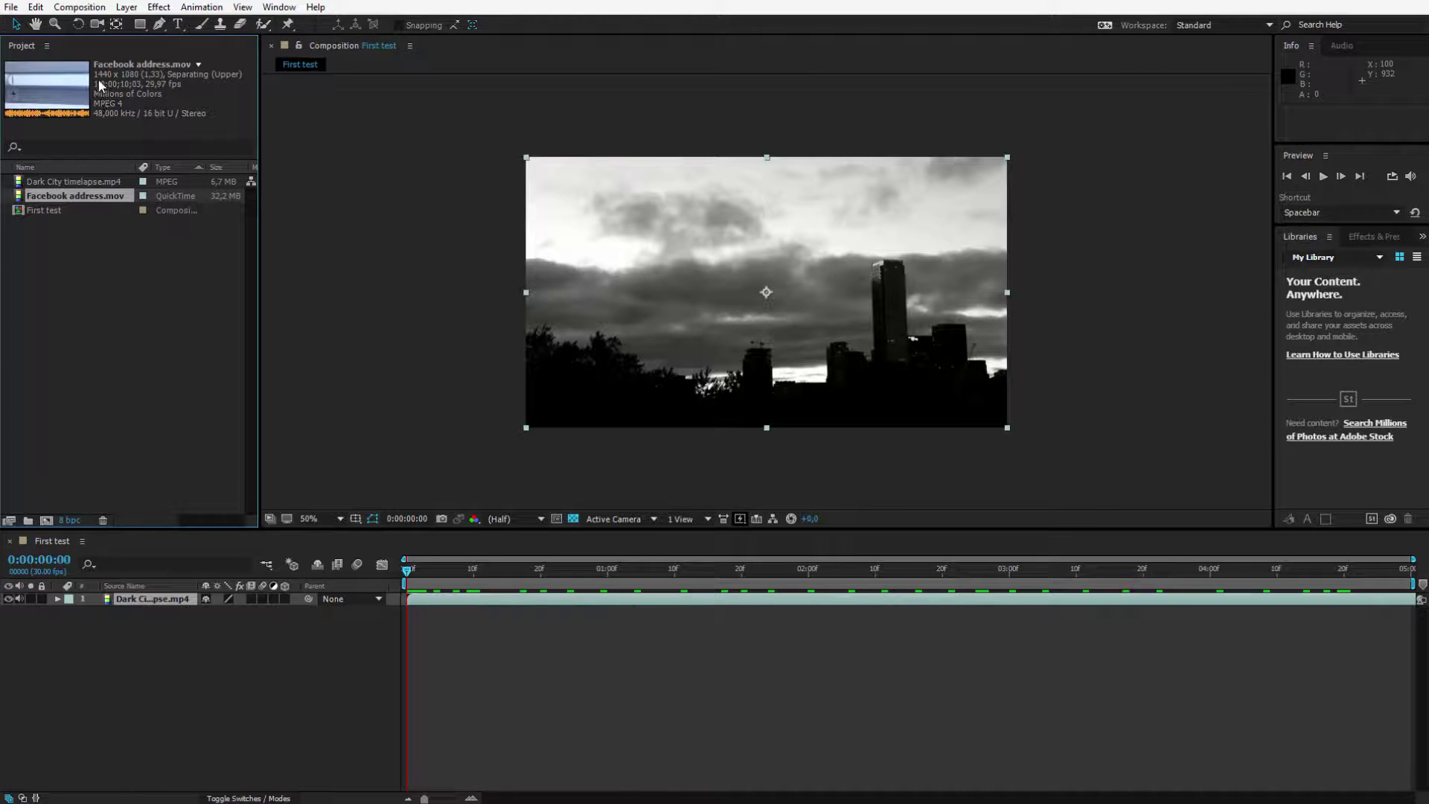
pyautogui.moveTo(110, 202); pyautogui.dragTo(180, 653)
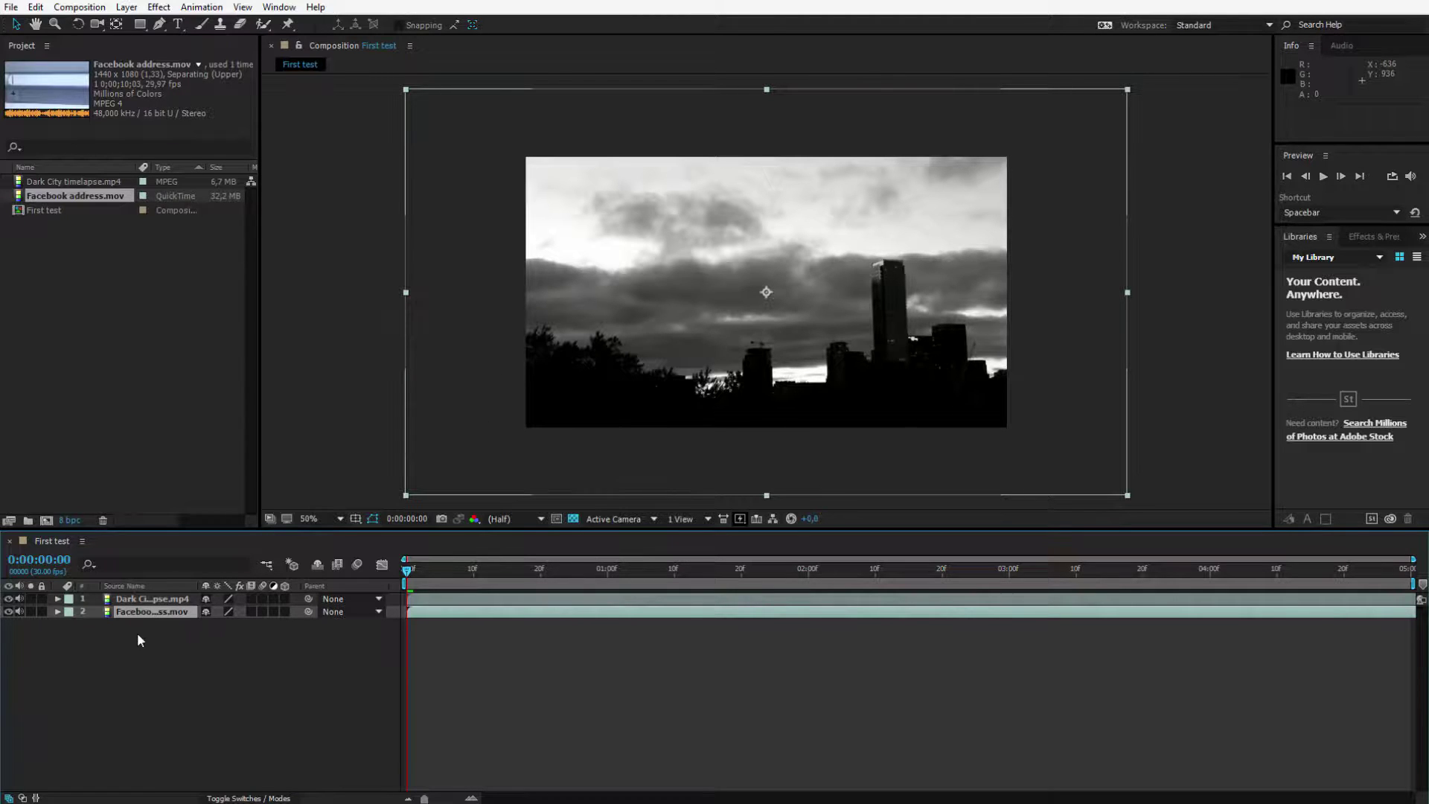
pyautogui.moveTo(134, 613); pyautogui.dragTo(160, 599)
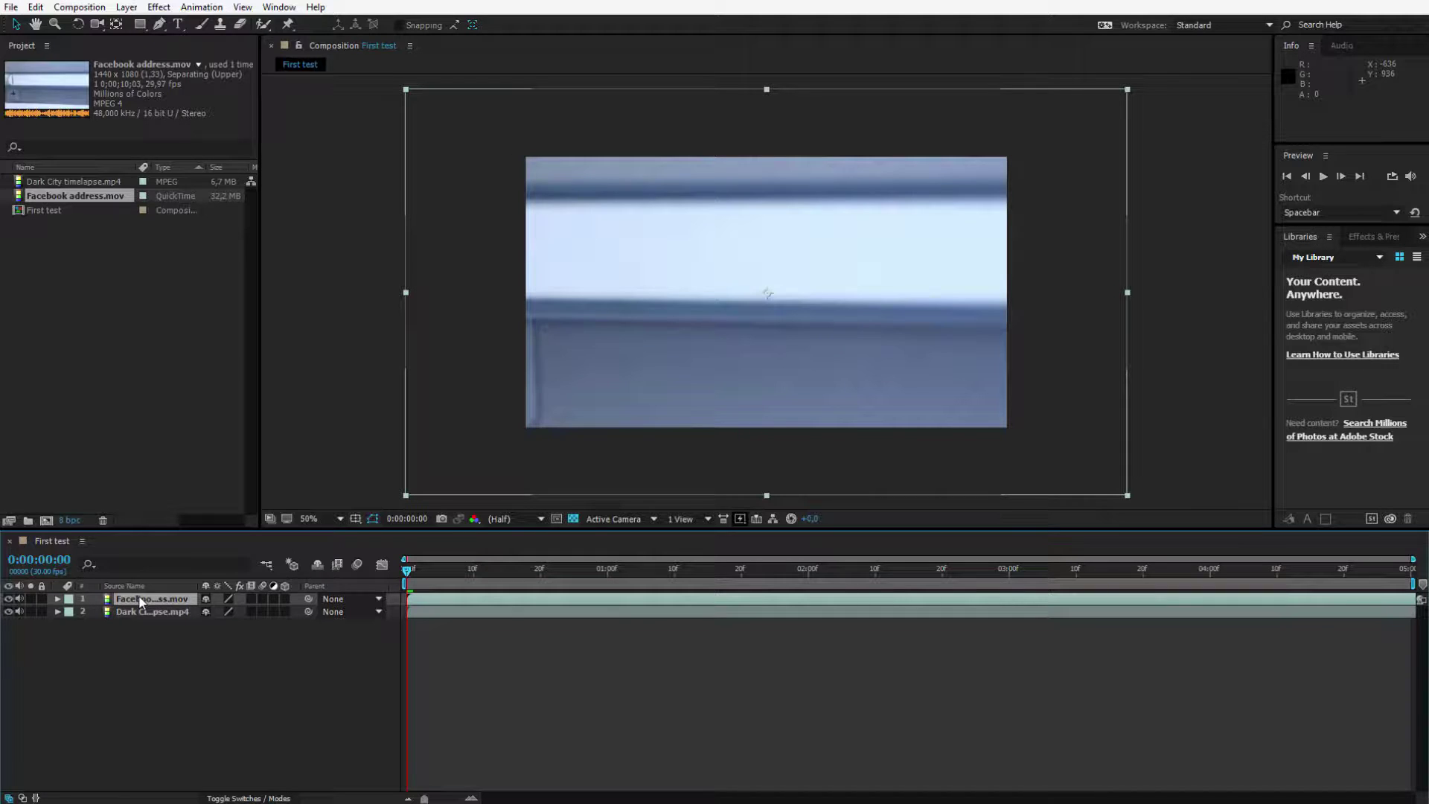
# Step: Go to the frame showing the web address and shrink the footage to 70%
pyautogui.click(480, 570)
pyautogui.moveTo(479, 571); pyautogui.dragTo(1056, 570)
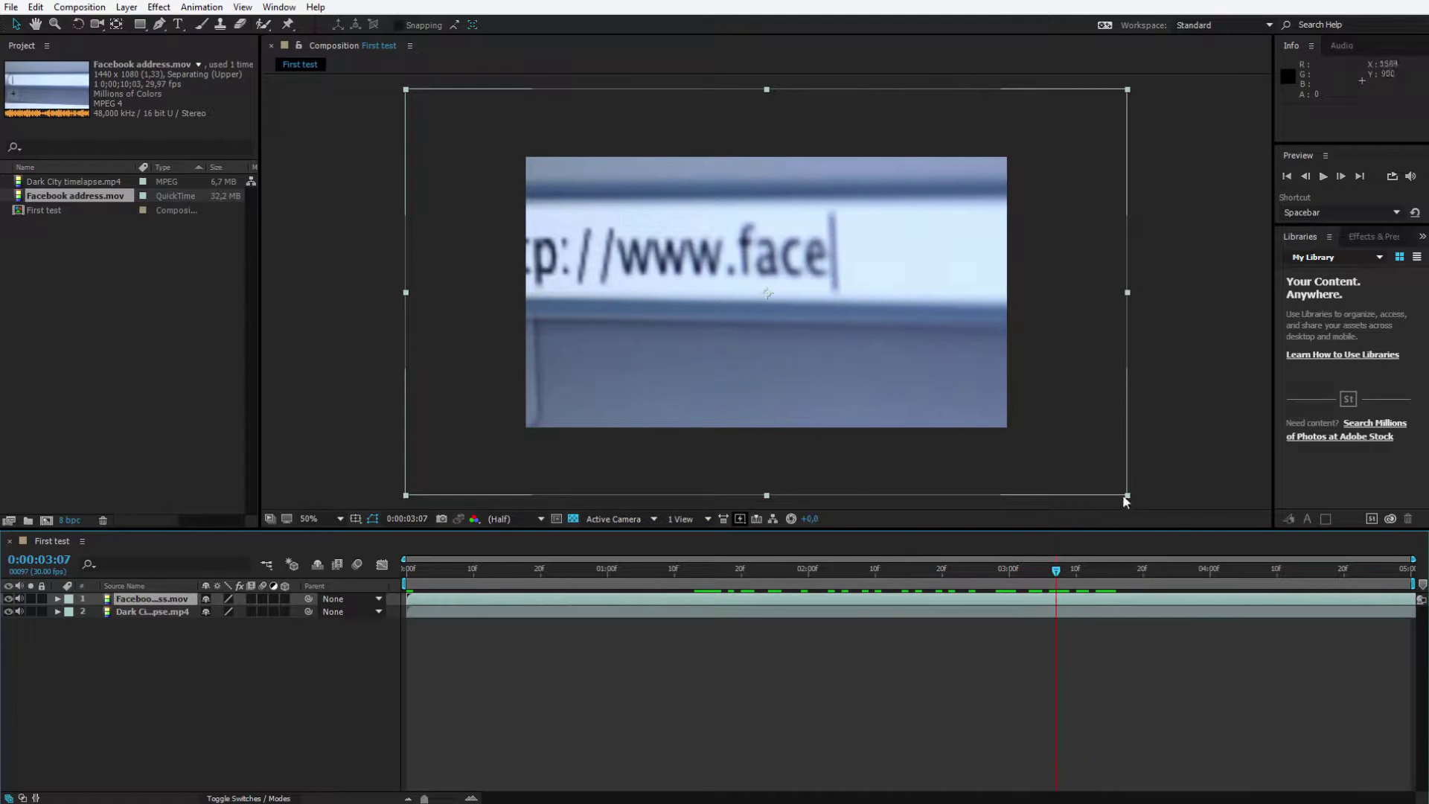
pyautogui.moveTo(1128, 493); pyautogui.dragTo(996, 440)
# Step: Undo the 70% scale and resize First test to about 1806×1015, keeping 16:9
pyautogui.hotkey('ctrl', 'z')
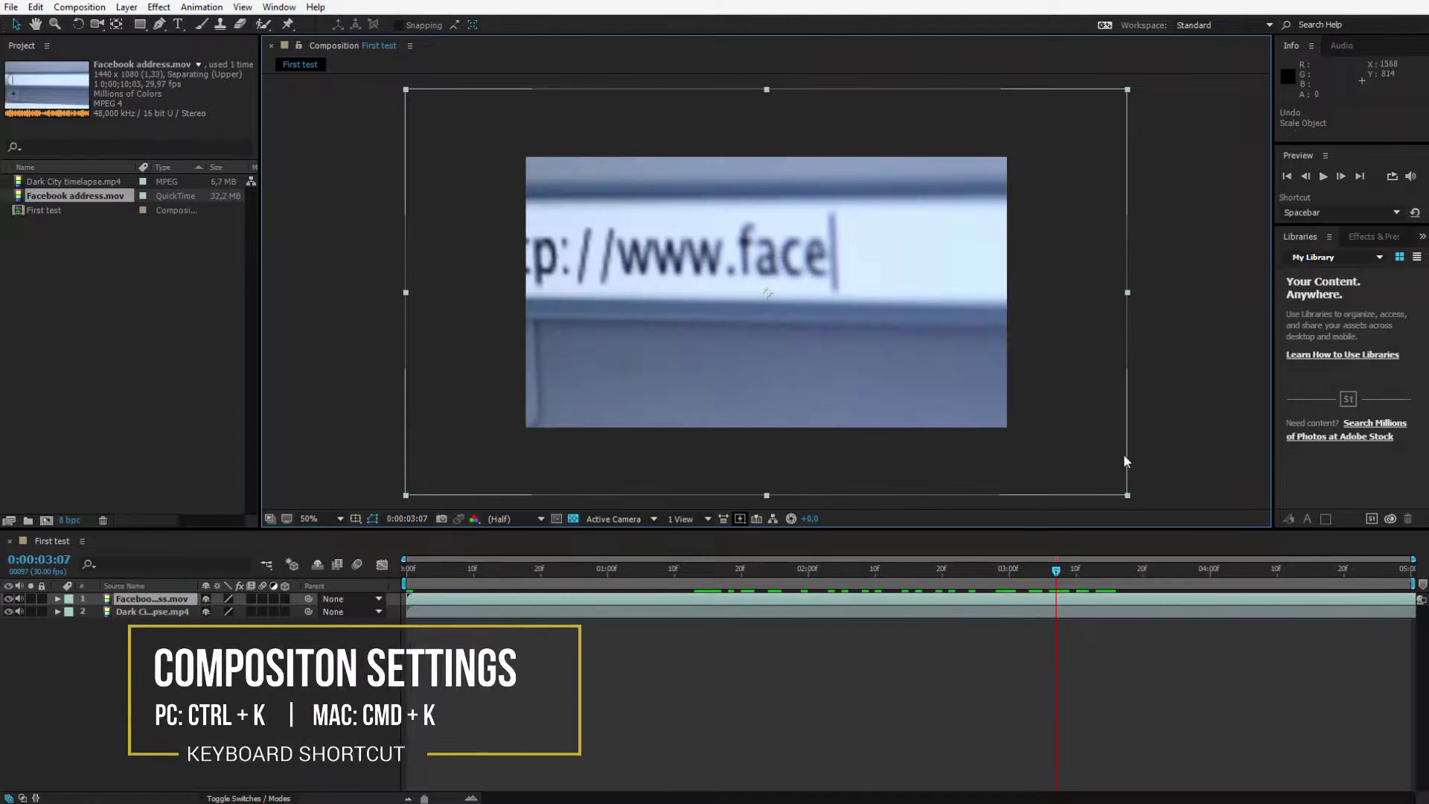
pyautogui.click(1156, 447)
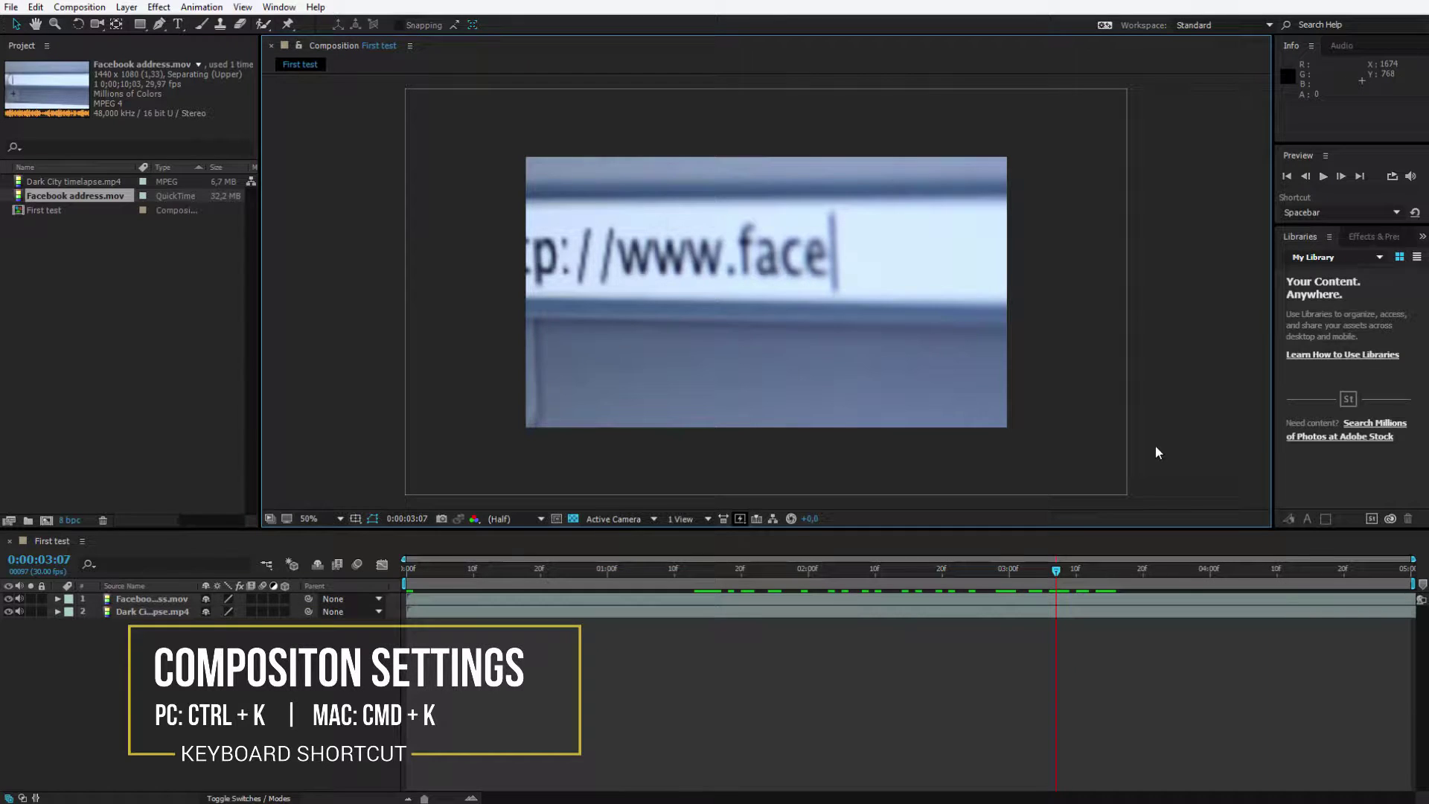
pyautogui.hotkey('ctrl', 'k')
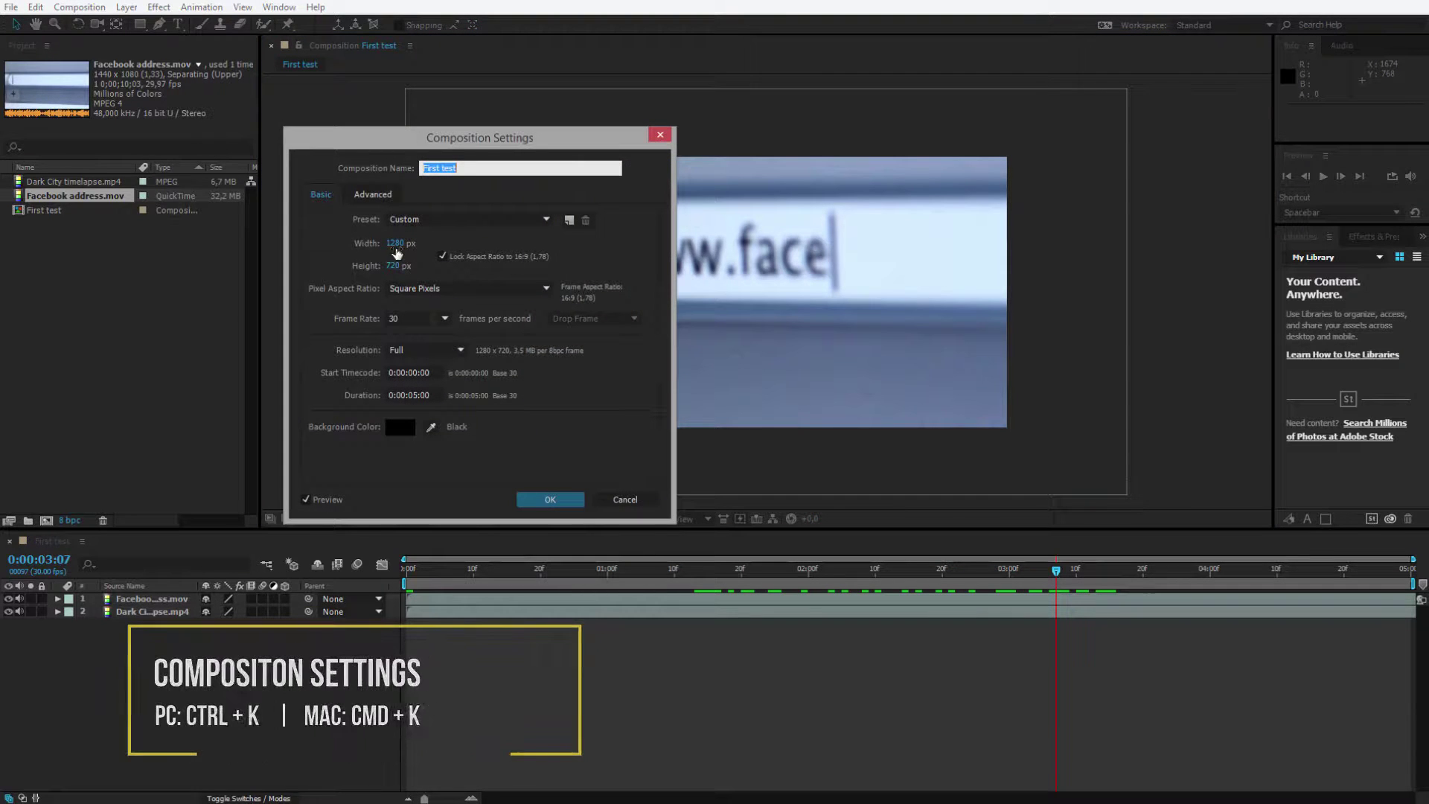
pyautogui.moveTo(397, 254); pyautogui.dragTo(492, 249)
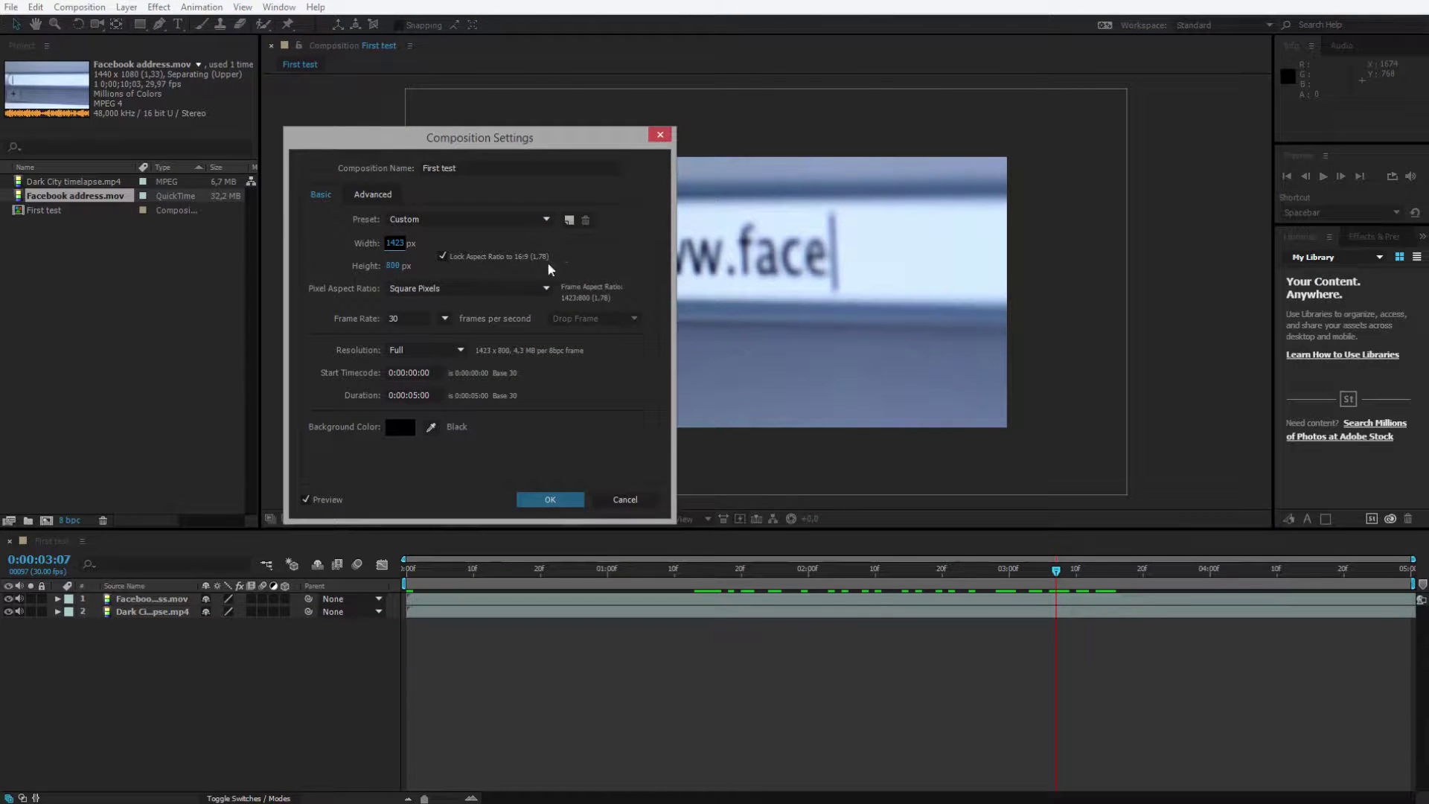
pyautogui.moveTo(397, 266); pyautogui.dragTo(581, 284)
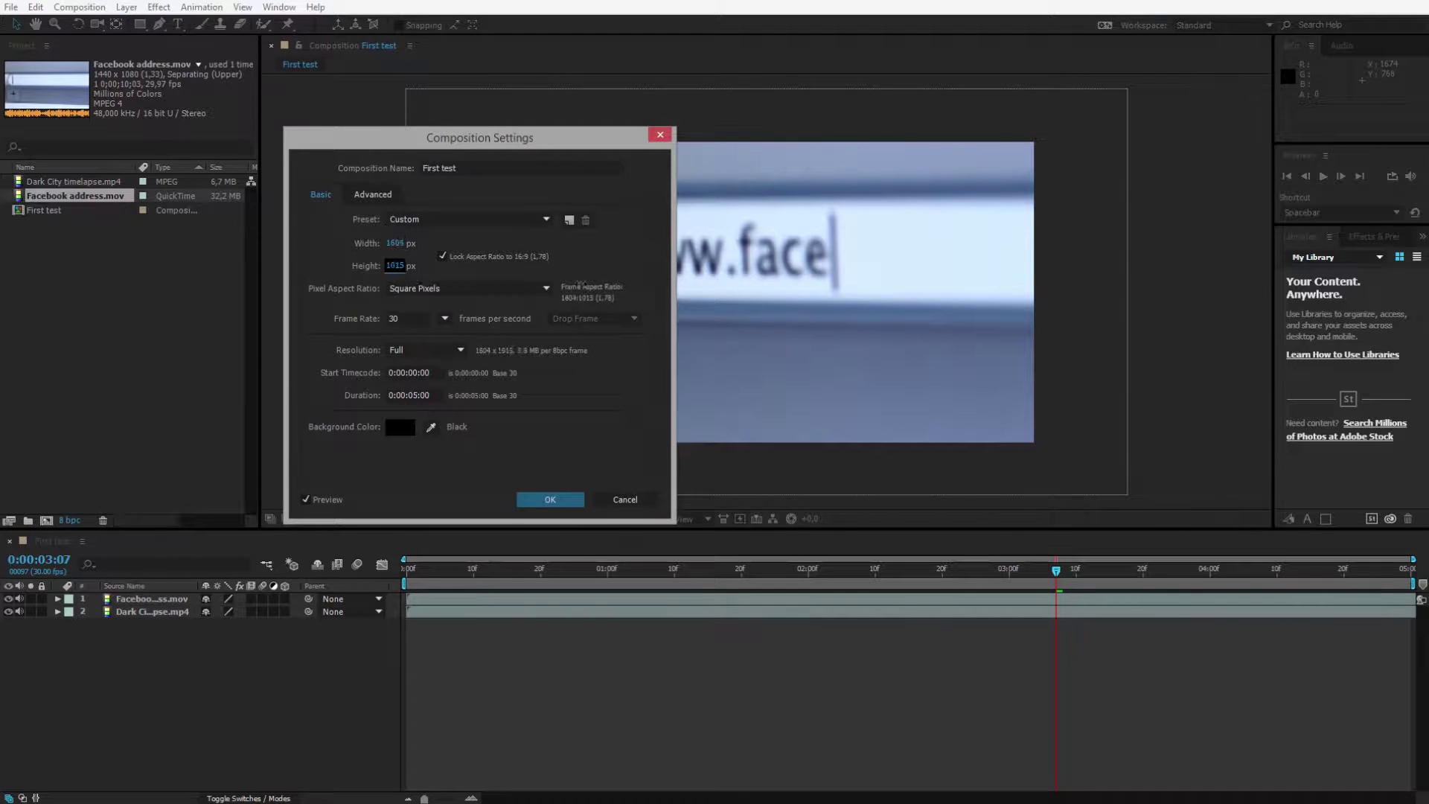
pyautogui.click(555, 499)
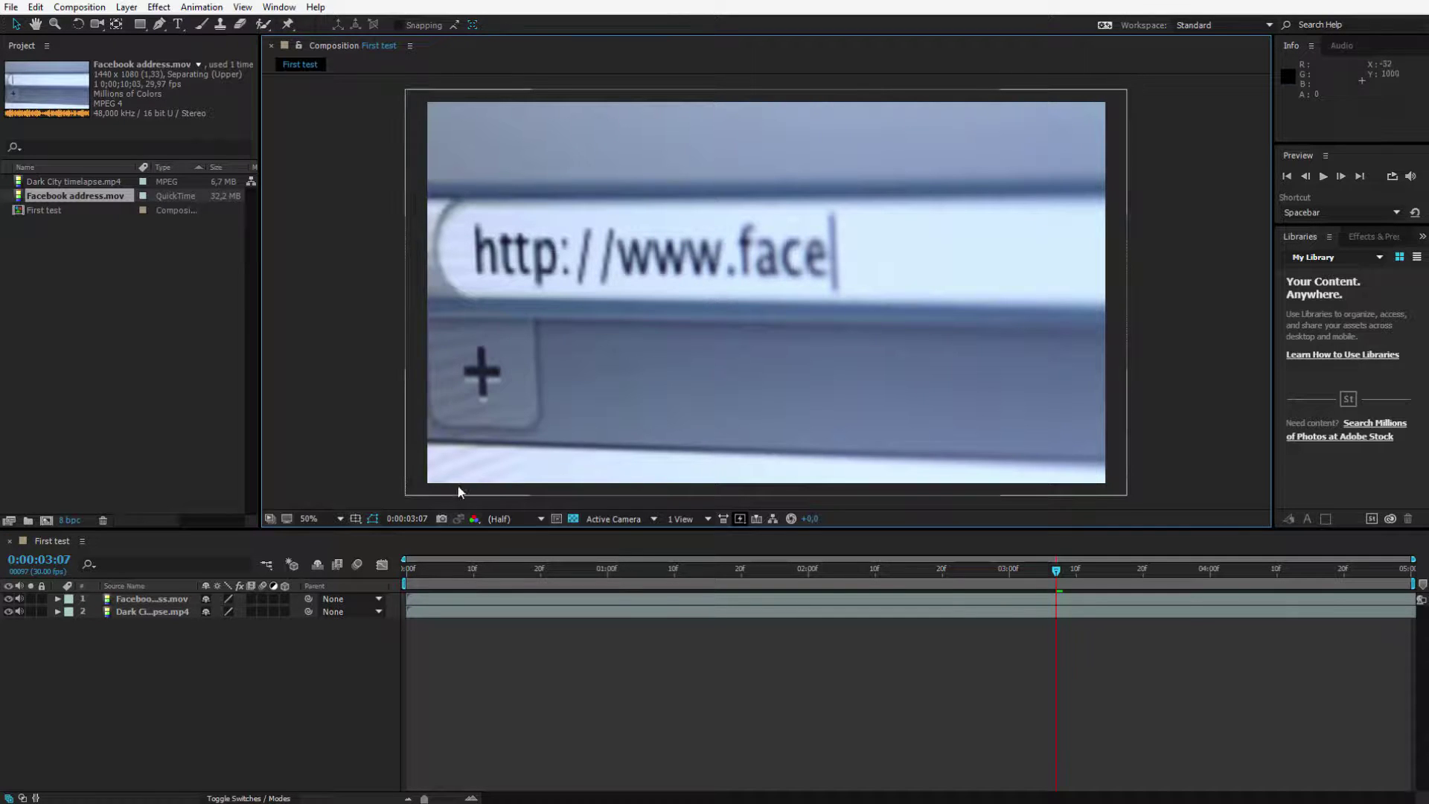
# Step: Preview the Facebook address layer's opening and park the playhead at one second showing 'http'
pyautogui.click(864, 466)
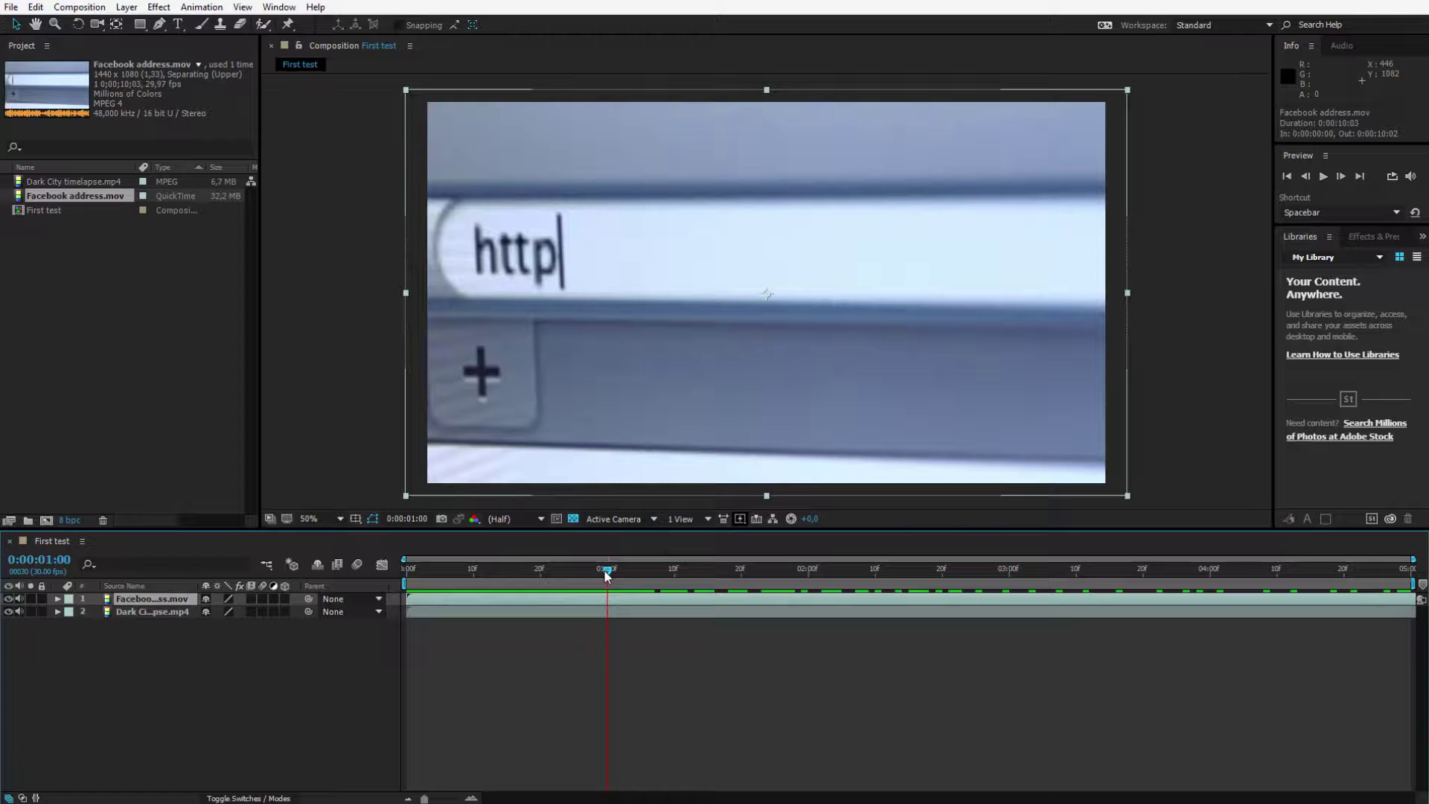
pyautogui.moveTo(607, 575); pyautogui.dragTo(509, 586)
pyautogui.press('space')
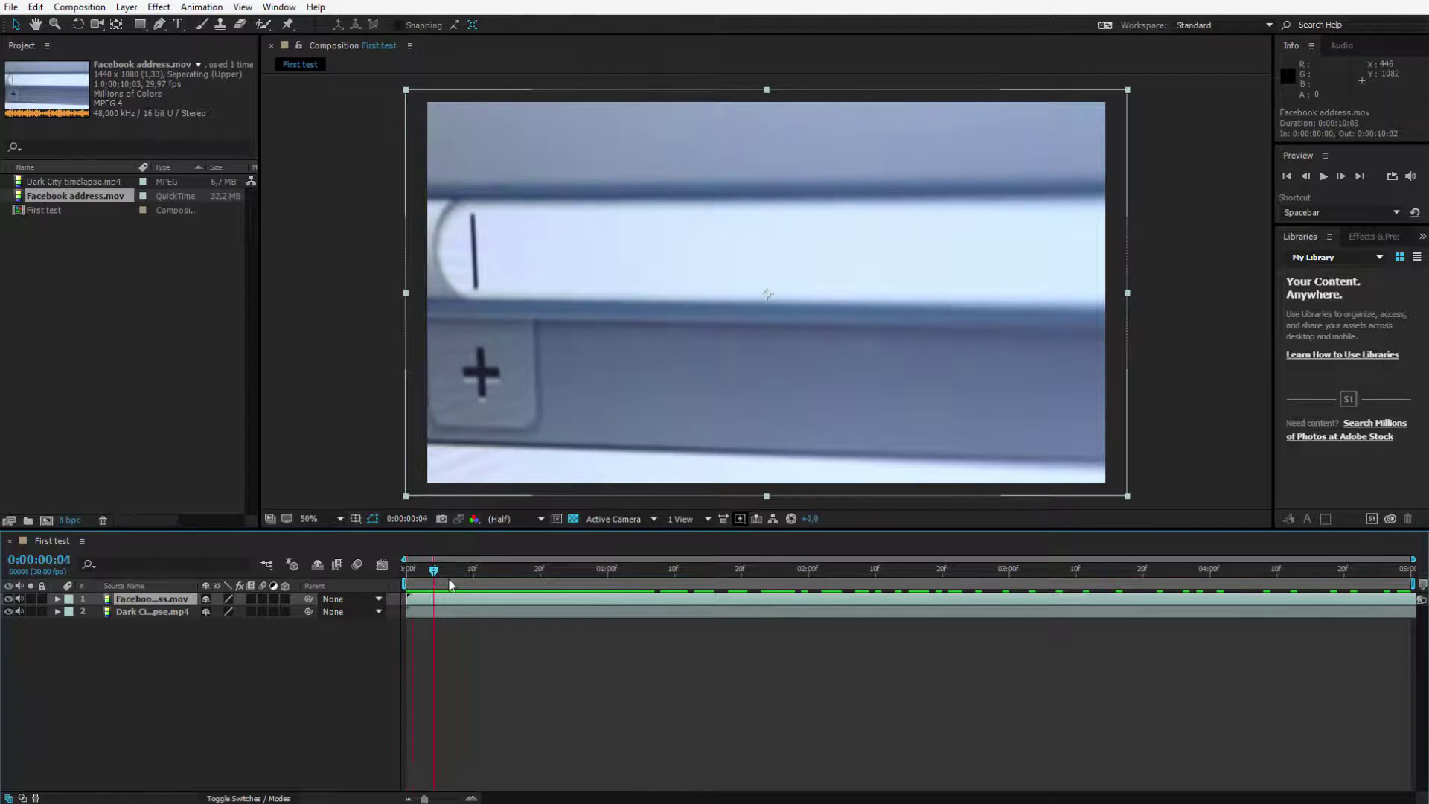
pyautogui.press('space')
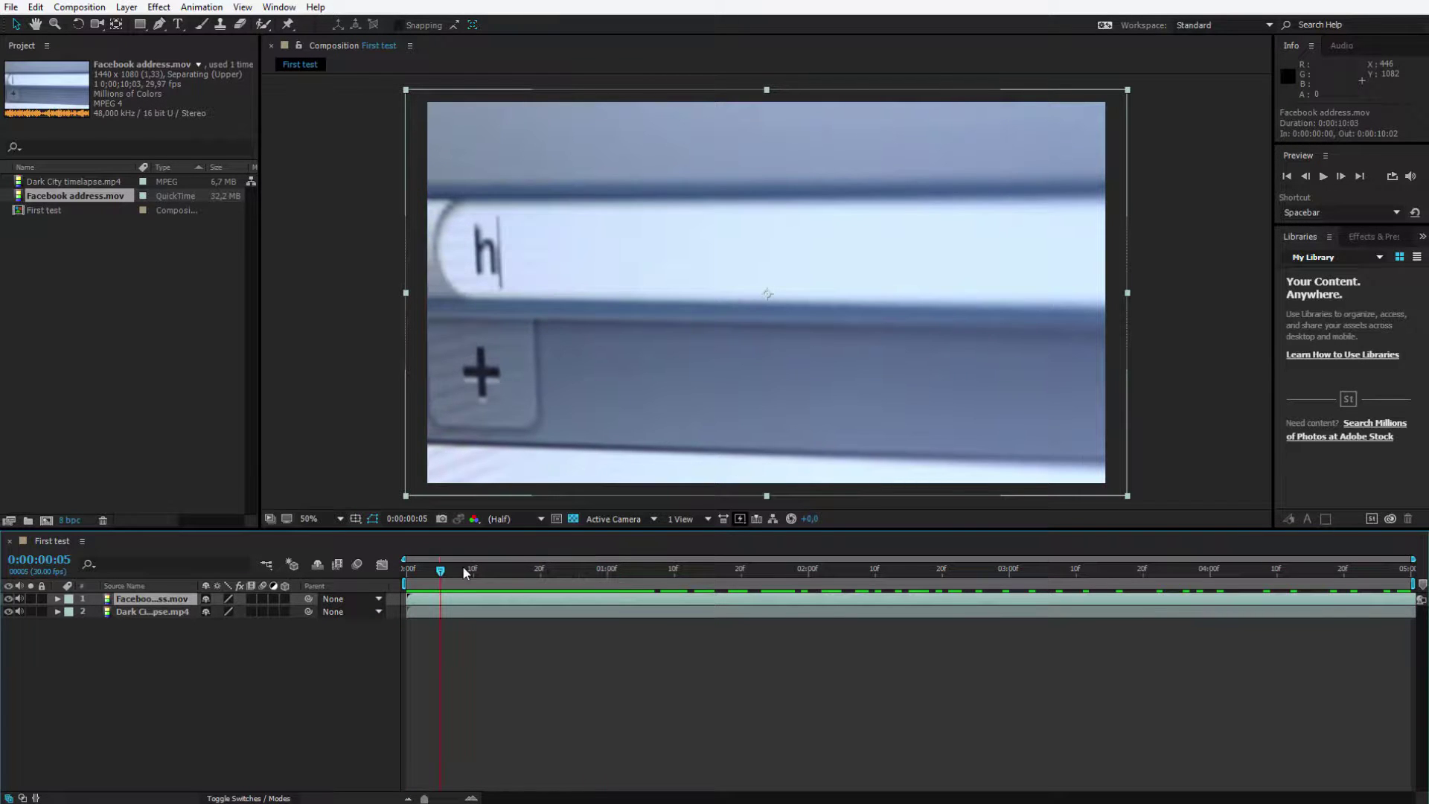
pyautogui.moveTo(440, 573); pyautogui.dragTo(607, 595)
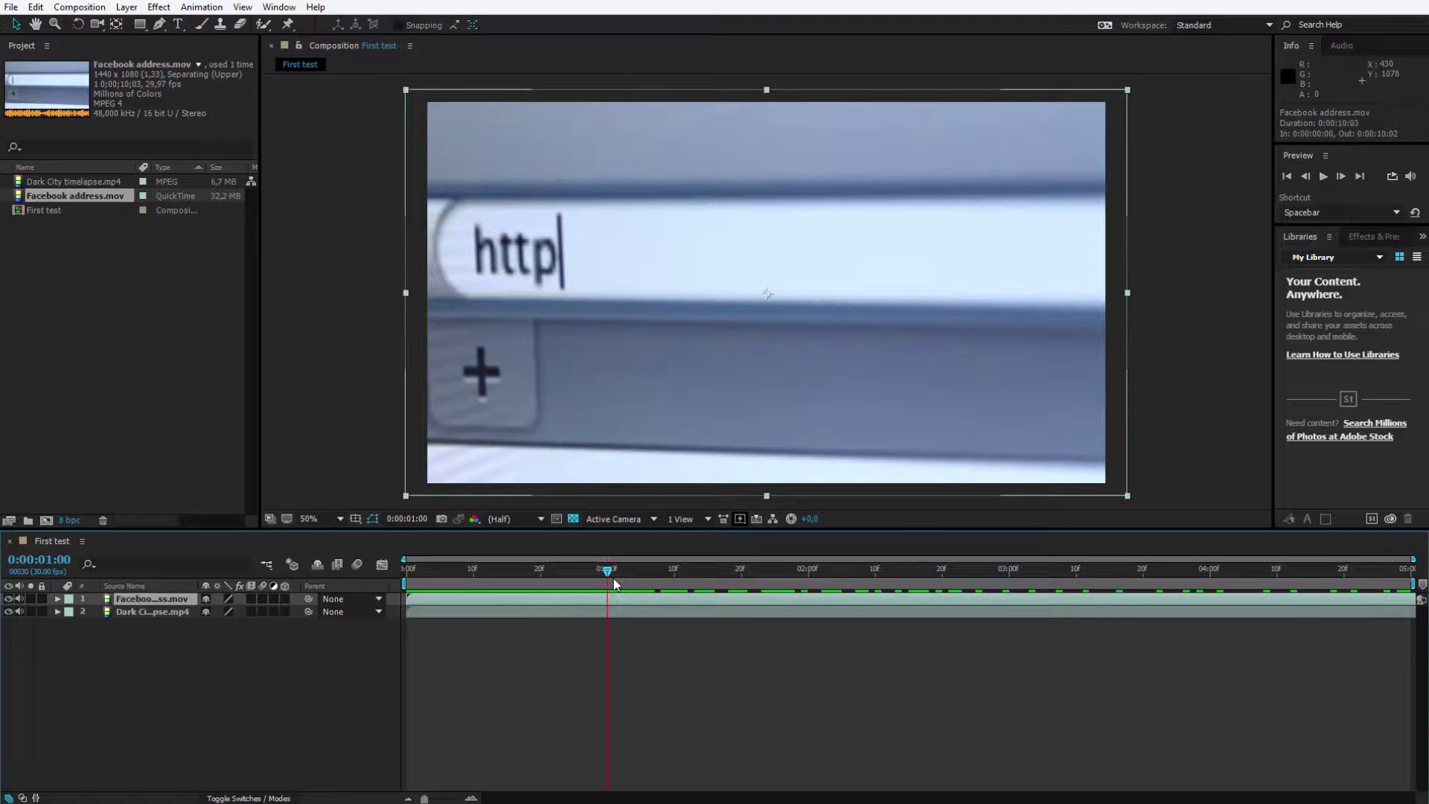
# Step: Build a 1440×1080, 29.97 fps Facebook address comp from the Facebook address.mov footage
pyautogui.click(186, 347)
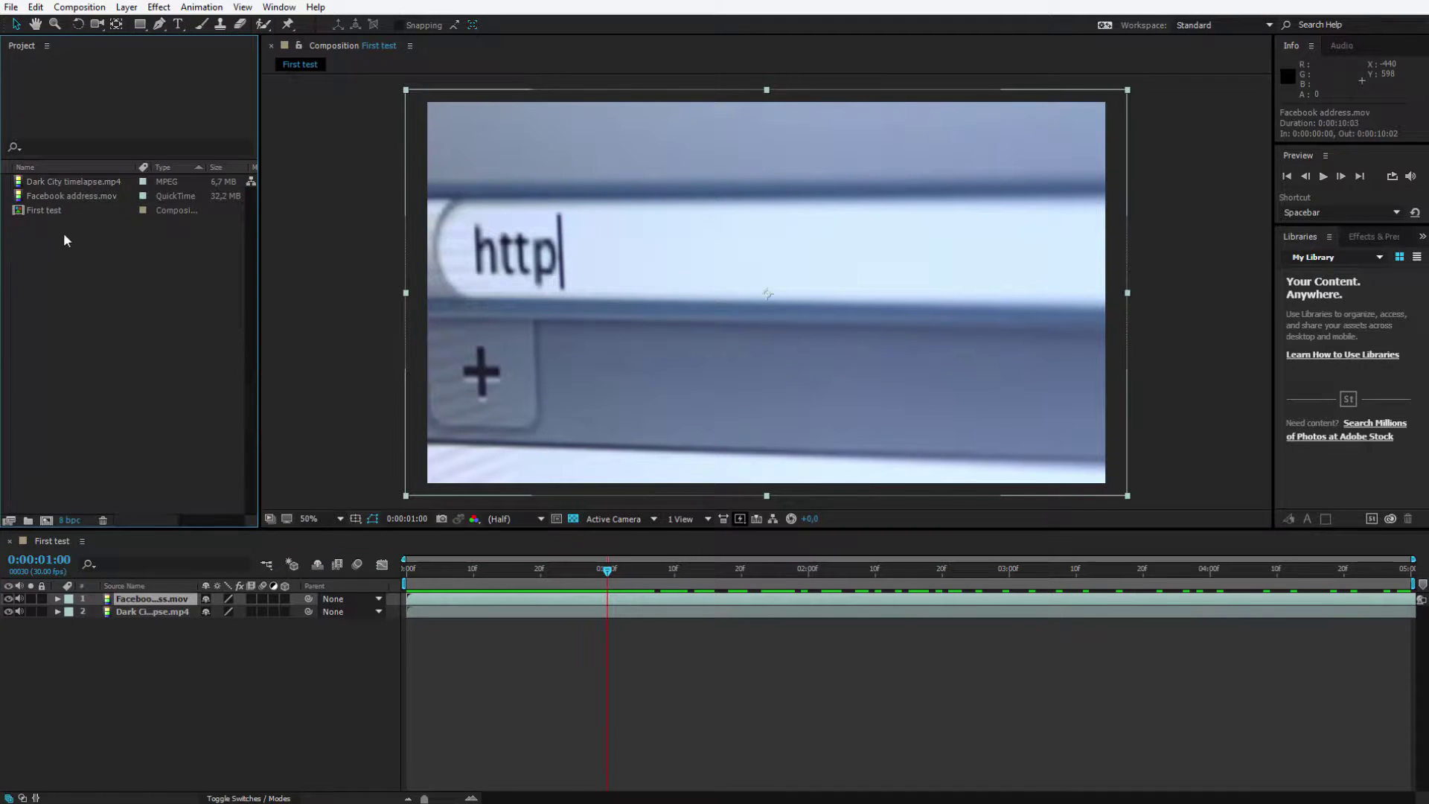
pyautogui.press('Down')
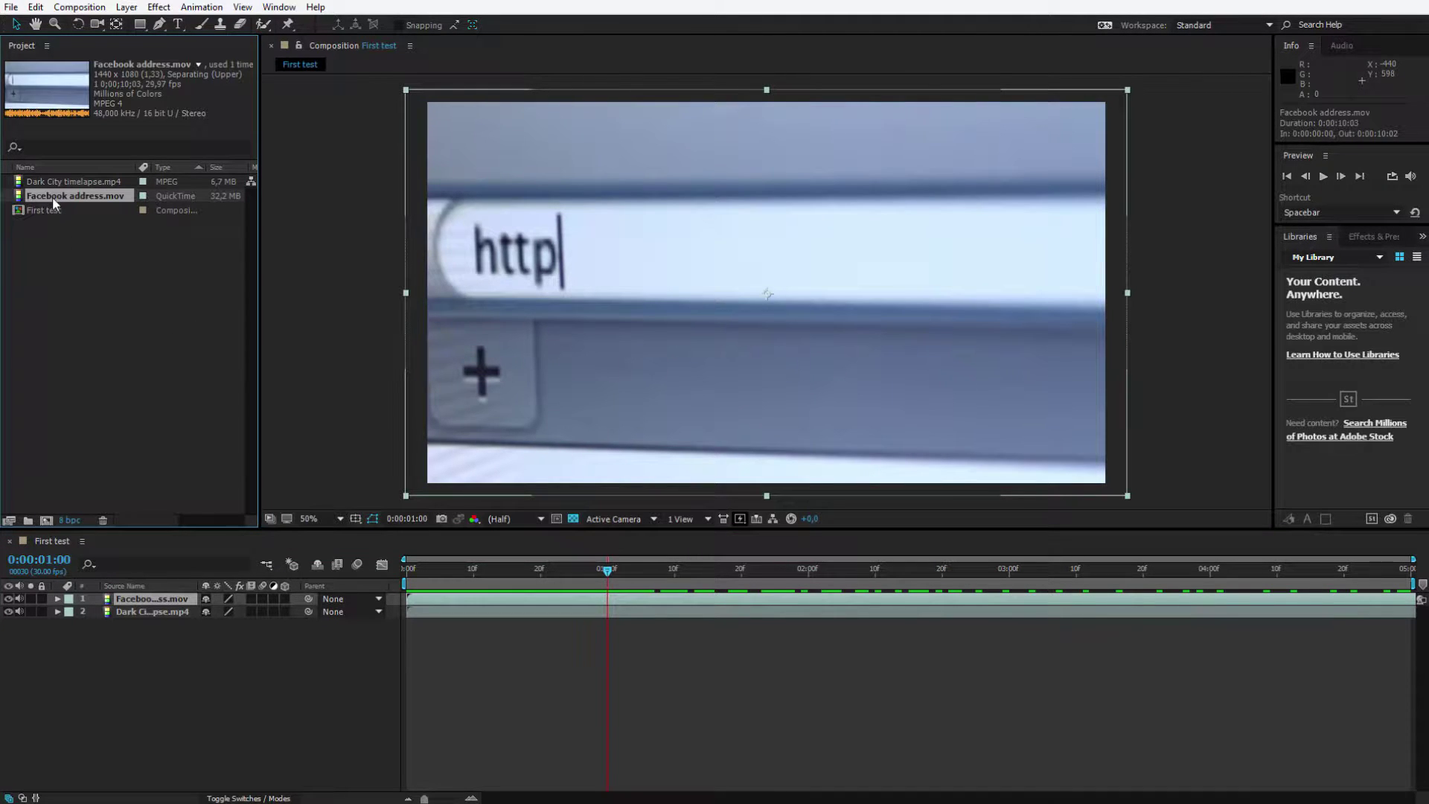
pyautogui.moveTo(51, 195); pyautogui.dragTo(47, 523)
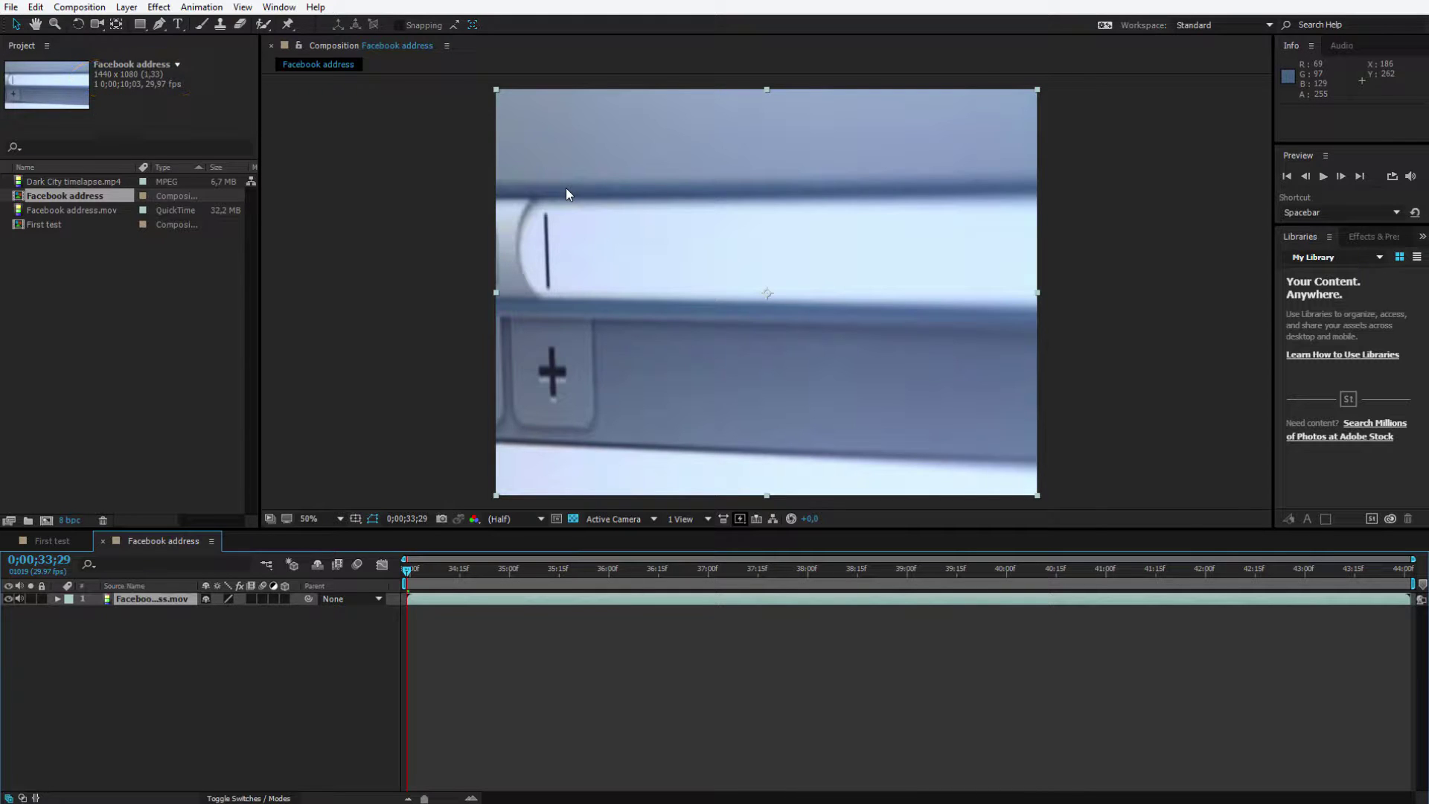
# Step: Check the Facebook address composition settings: 1440×1080 at 29.97 fps
pyautogui.hotkey('ctrl', 'k')
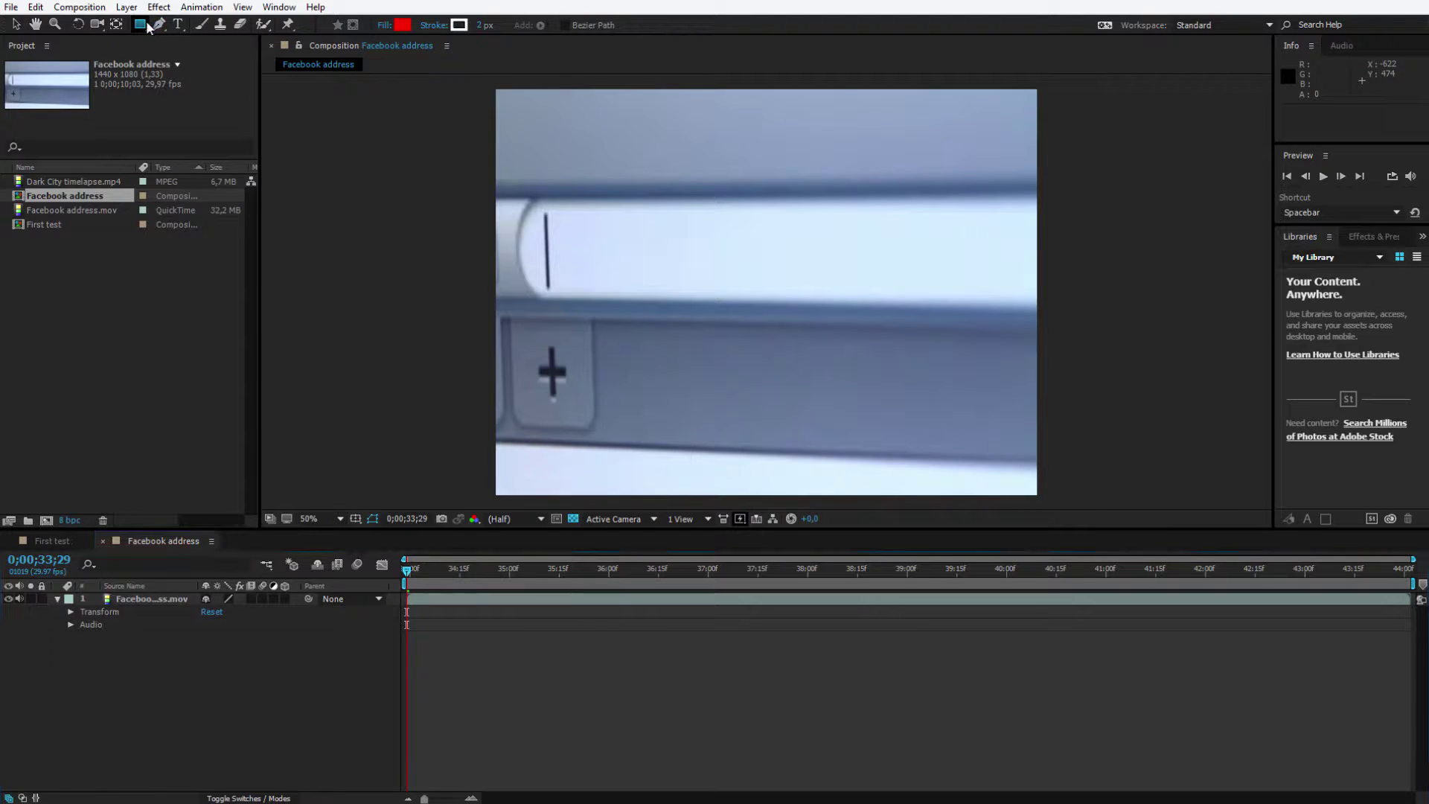
# Step: Draw a red pentagon with the Polystar tool and fit it to the composition
pyautogui.moveTo(143, 27); pyautogui.dragTo(186, 70)
pyautogui.moveTo(673, 279)
pyautogui.mouseDown()
pyautogui.moveTo(935, 90)
pyautogui.moveTo(901, 172)
pyautogui.mouseUp()
pyautogui.press(',')
pyautogui.press('v')
pyautogui.moveTo(604, 273); pyautogui.dragTo(788, 297)
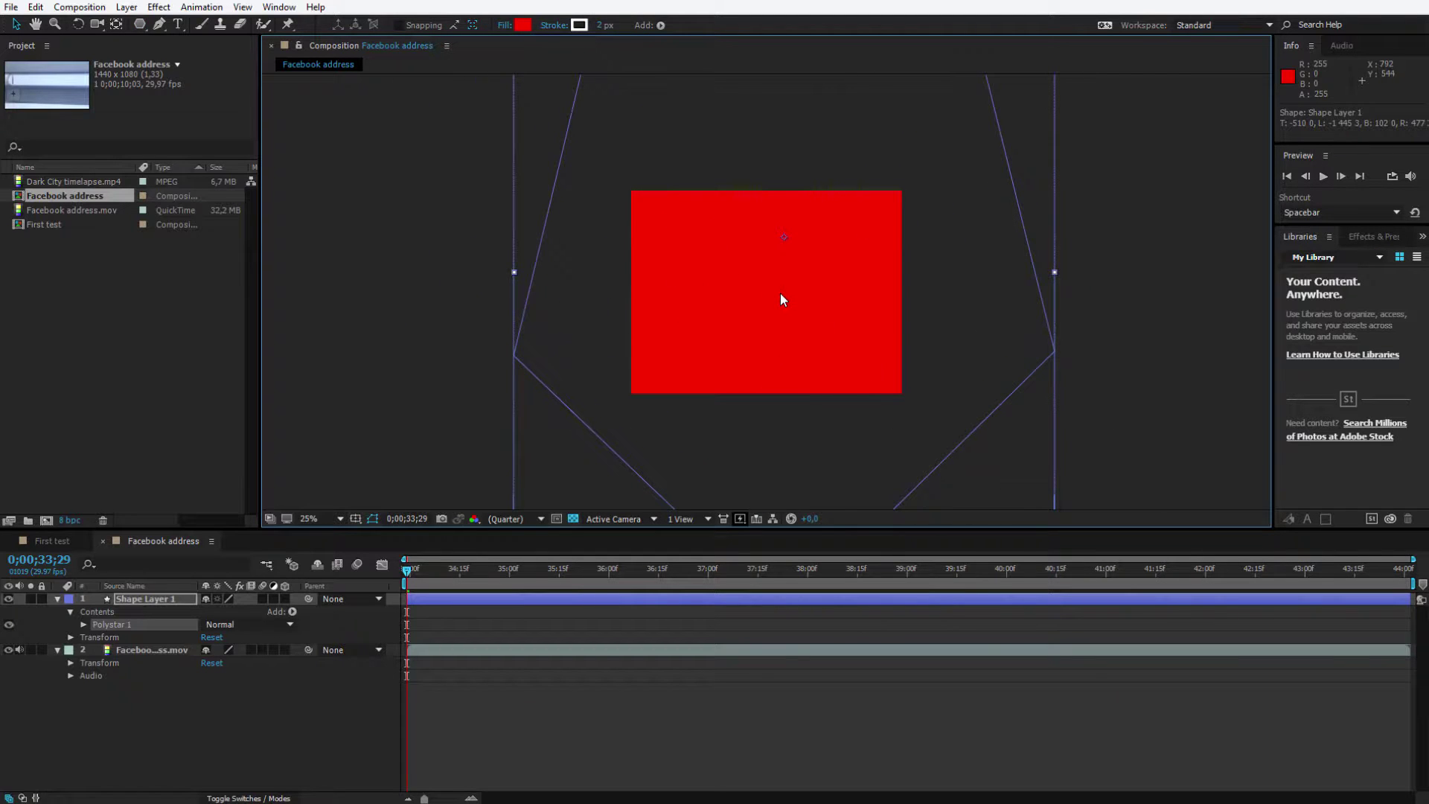
pyautogui.click(126, 6)
pyautogui.moveTo(253, 187)
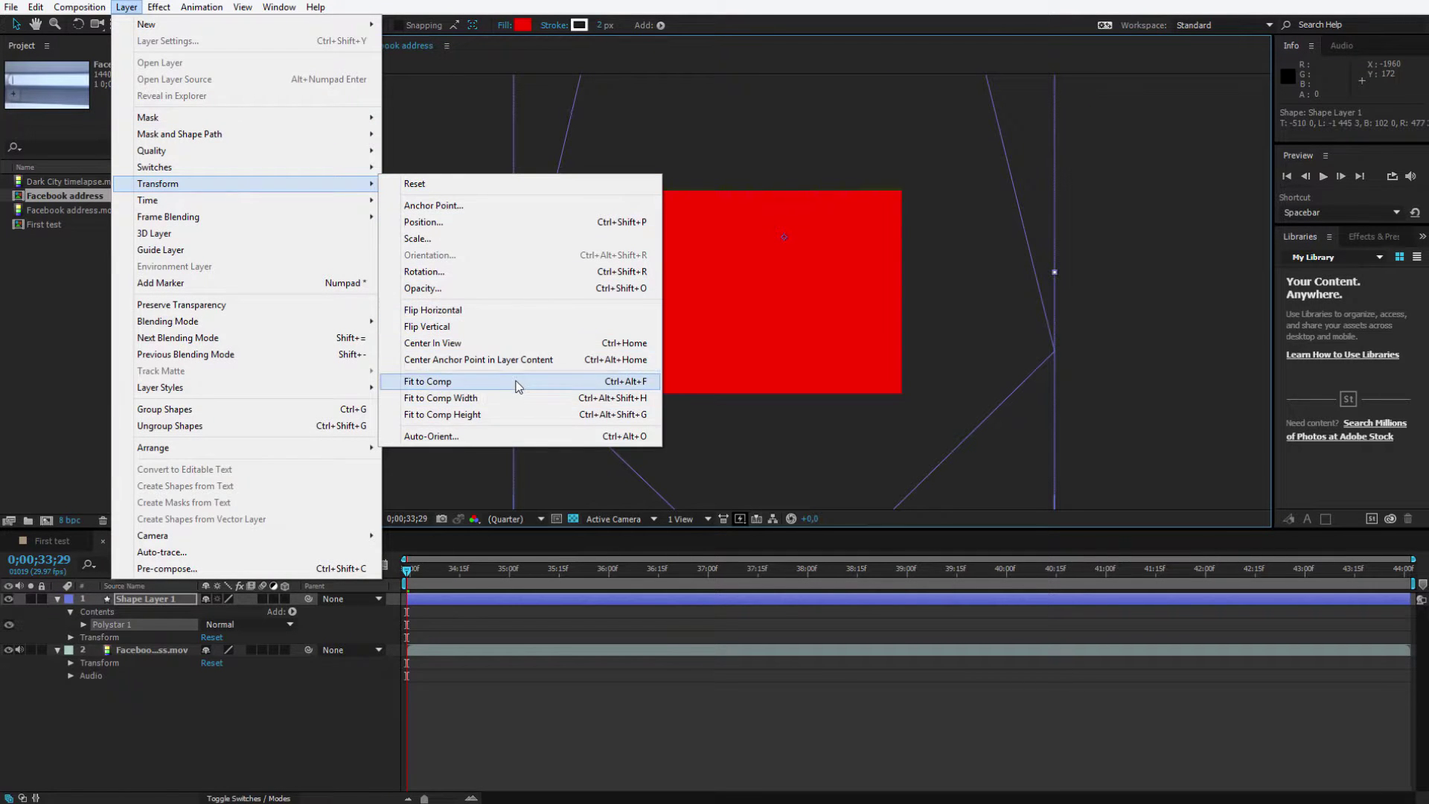
pyautogui.click(446, 382)
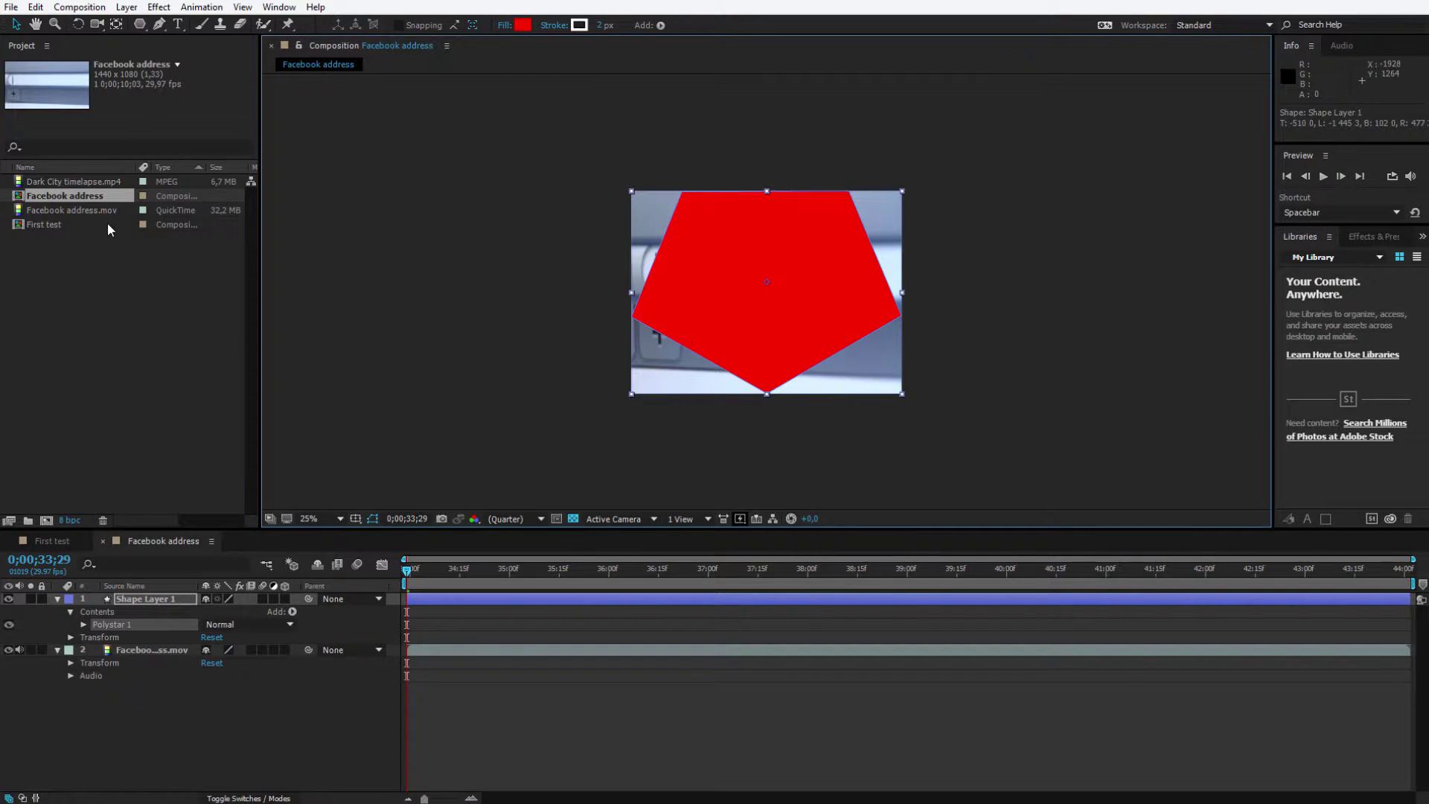
# Step: Add Dark City timelapse.mp4 above the pentagon, undoing an accidental resize
pyautogui.moveTo(79, 182); pyautogui.dragTo(725, 282)
pyautogui.moveTo(812, 349); pyautogui.dragTo(895, 449)
pyautogui.hotkey('ctrl', 'z')
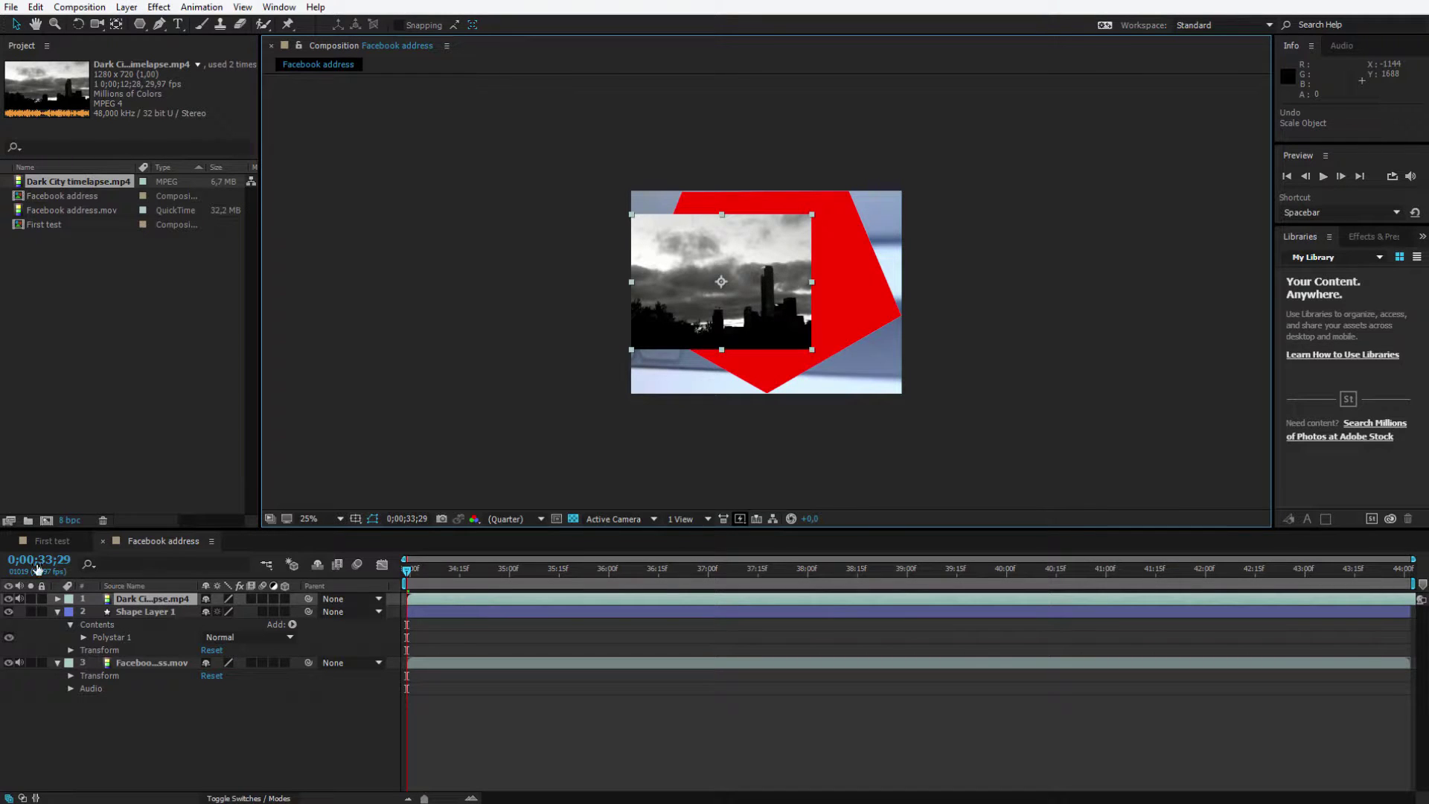
# Step: Switch to First test and close the Facebook address composition's timeline tab
pyautogui.click(70, 536)
pyautogui.doubleClick(47, 199)
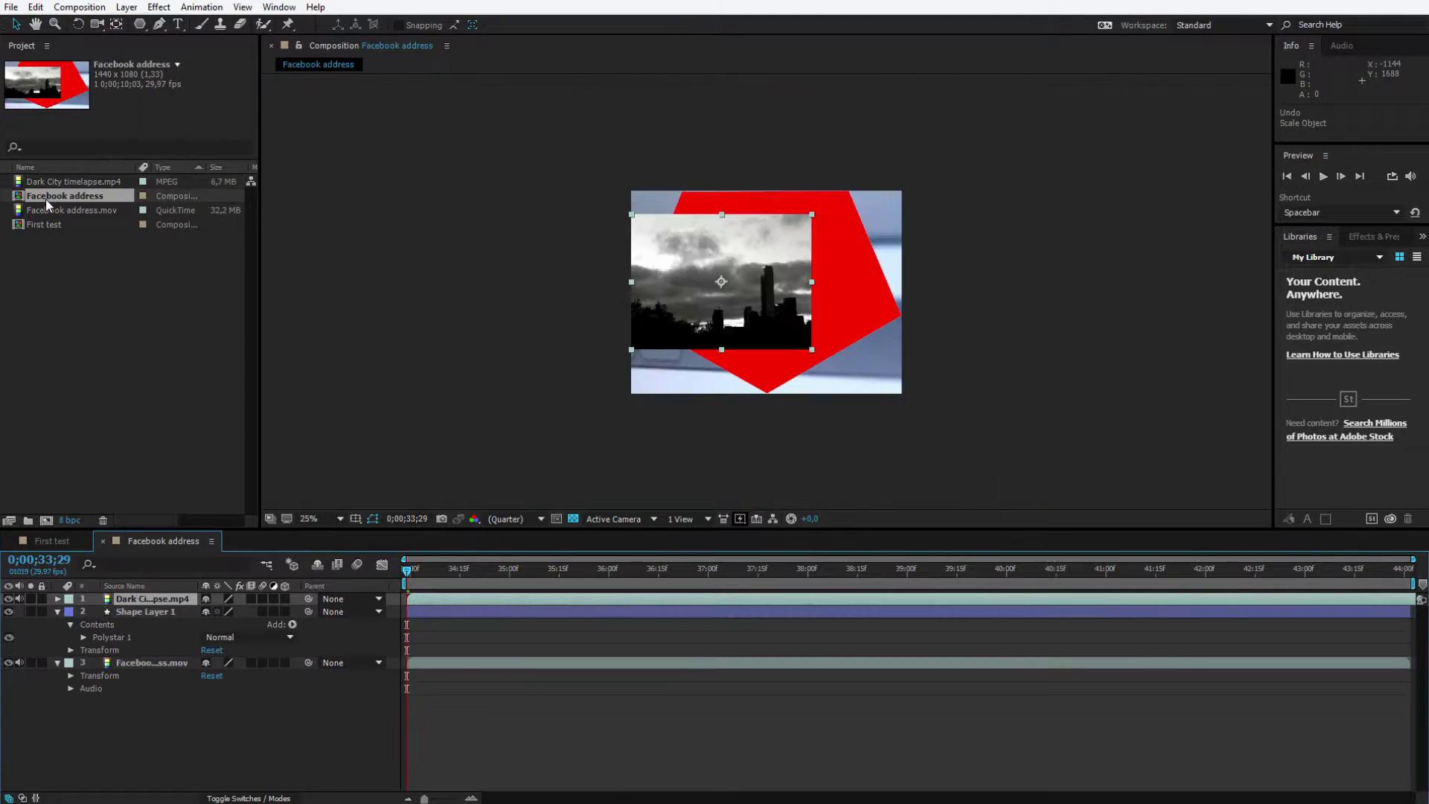
pyautogui.click(107, 540)
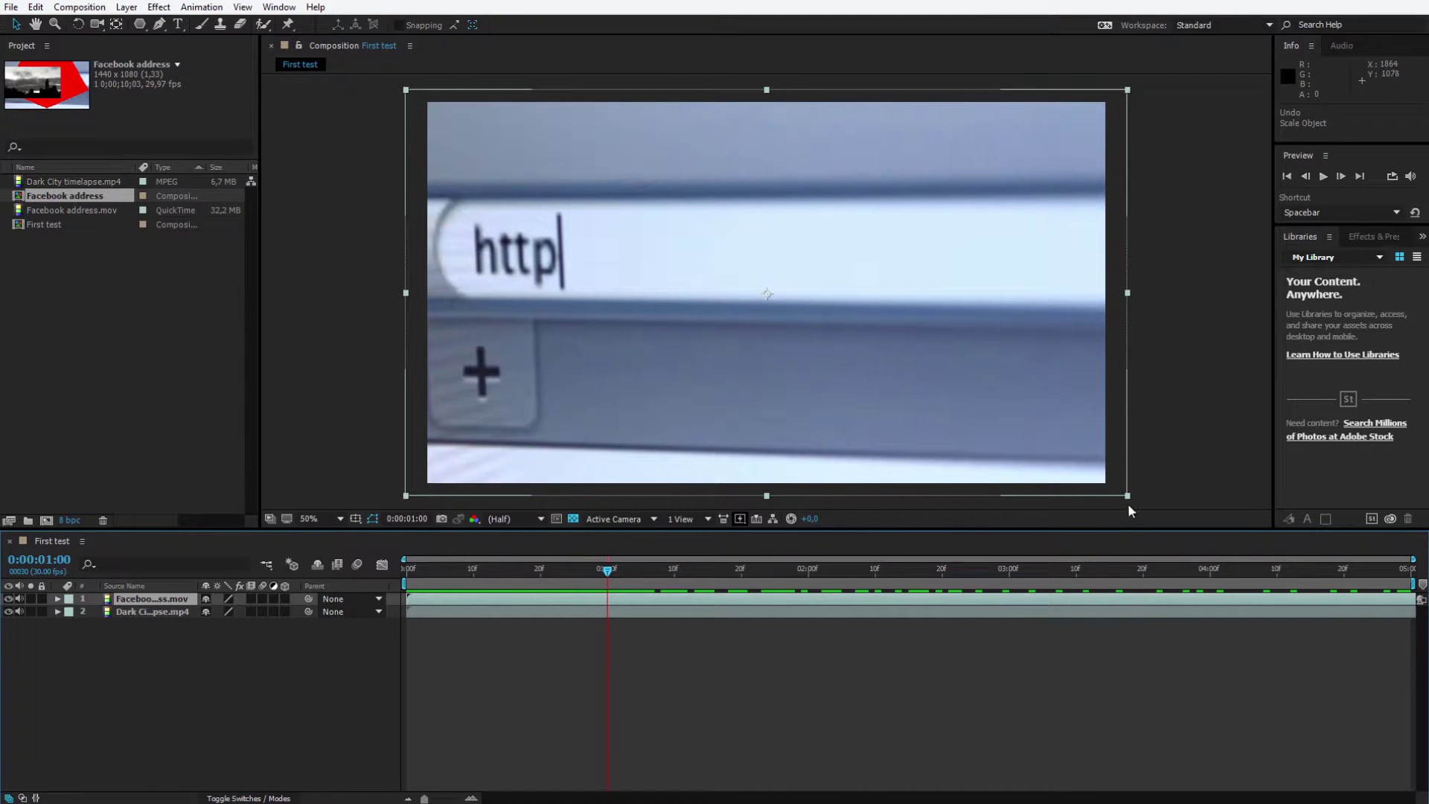
# Step: Scale the Facebook address footage to 77%, disable Layer Controls, and toggle its visibility off and on
pyautogui.moveTo(1128, 503); pyautogui.dragTo(1046, 451)
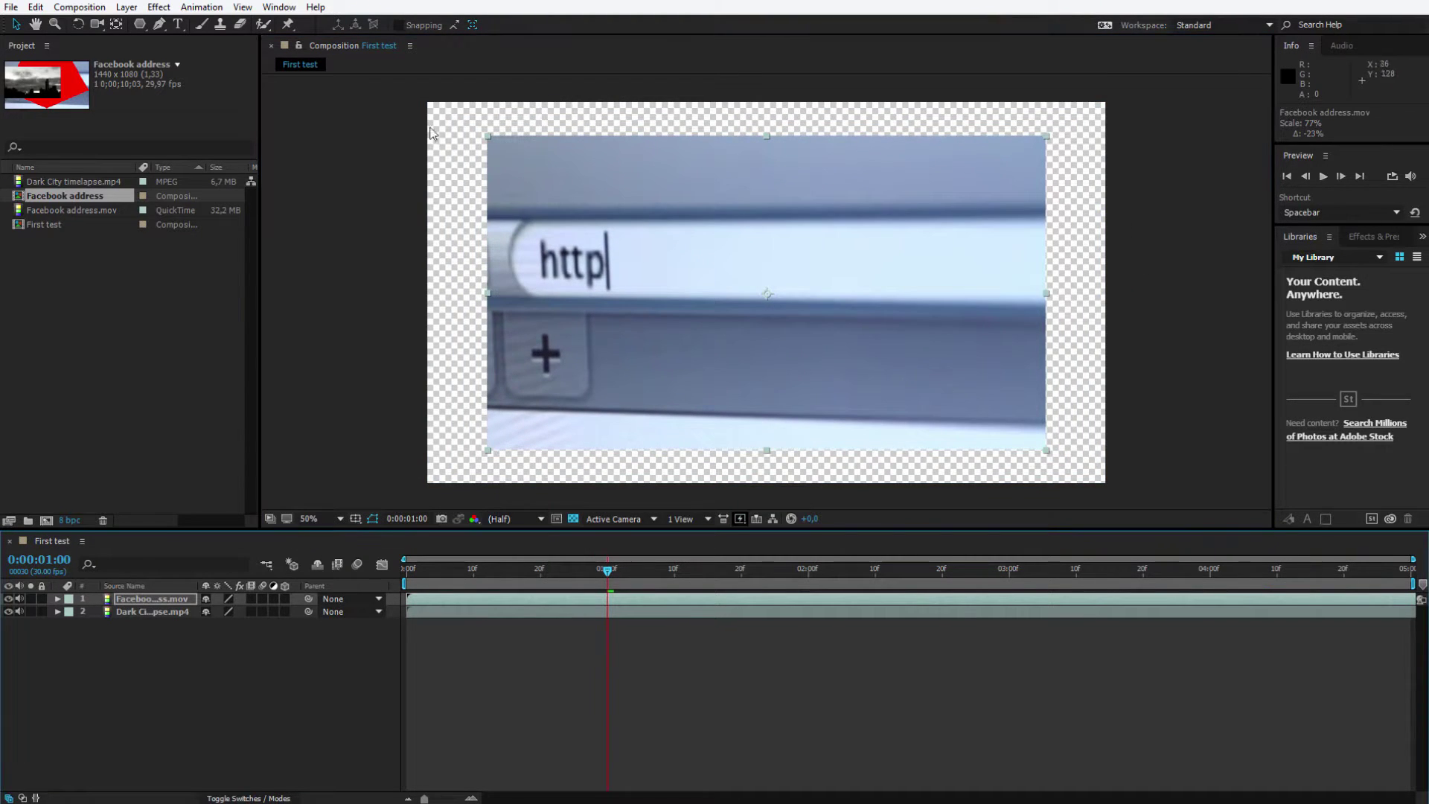
pyautogui.click(411, 46)
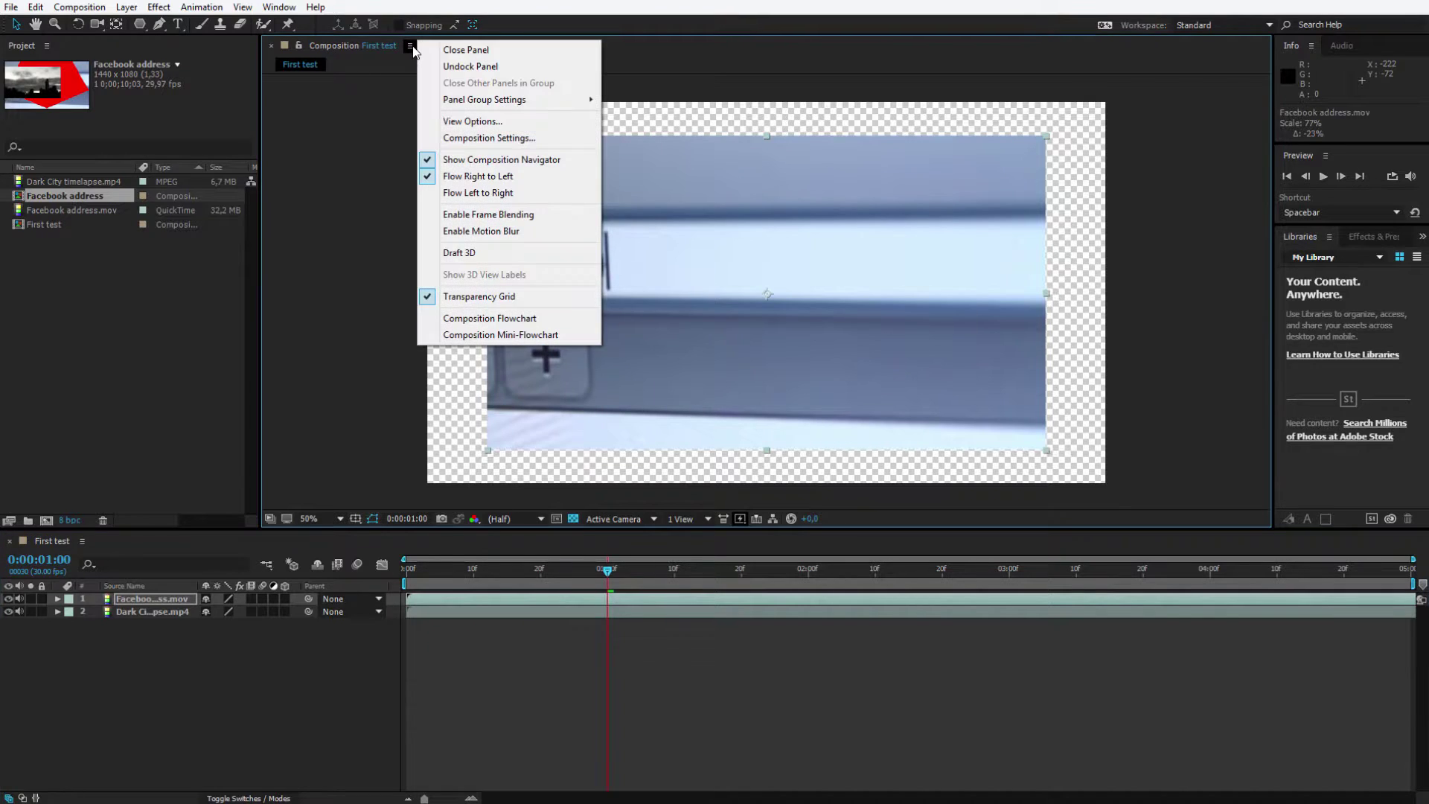
pyautogui.click(473, 121)
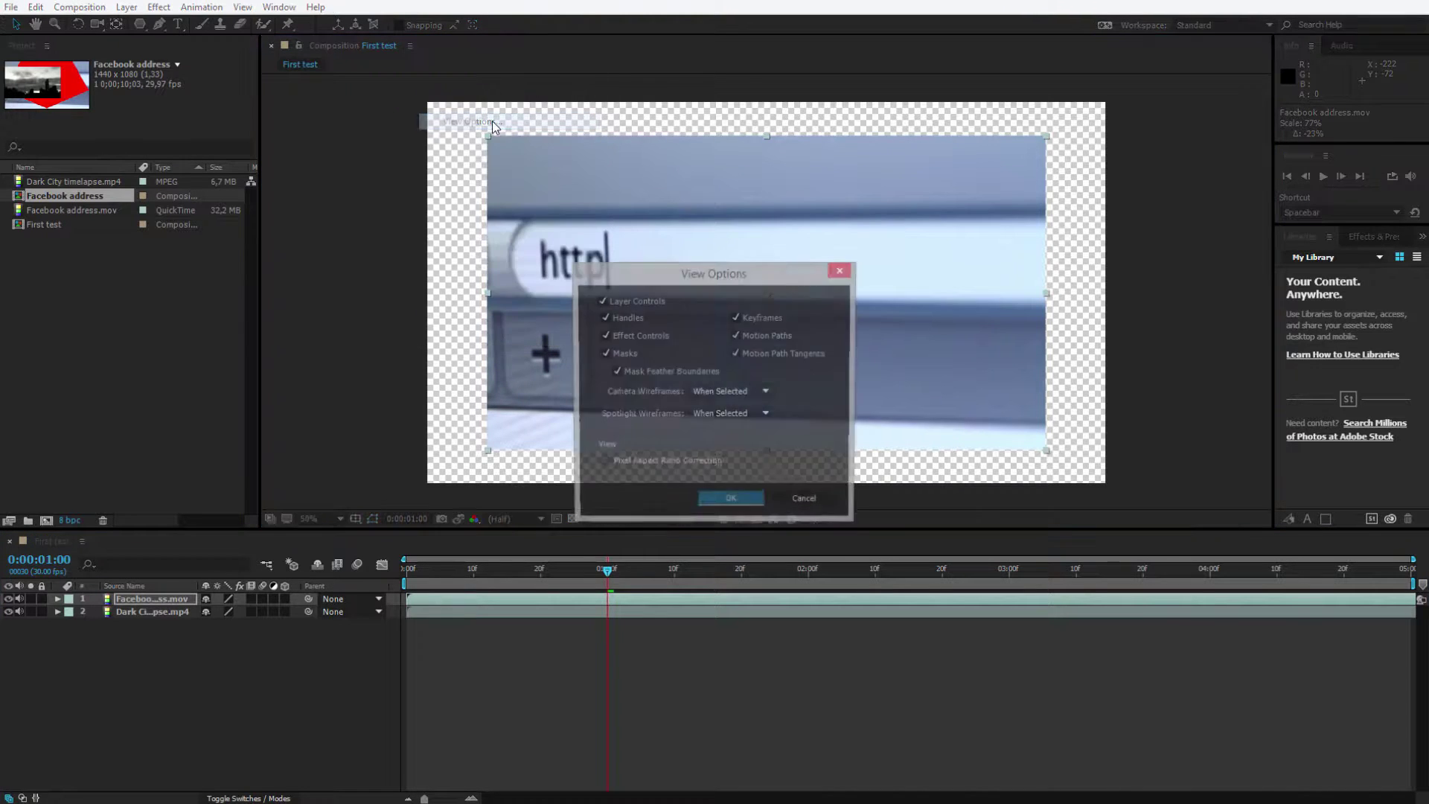
pyautogui.click(602, 300)
pyautogui.click(730, 502)
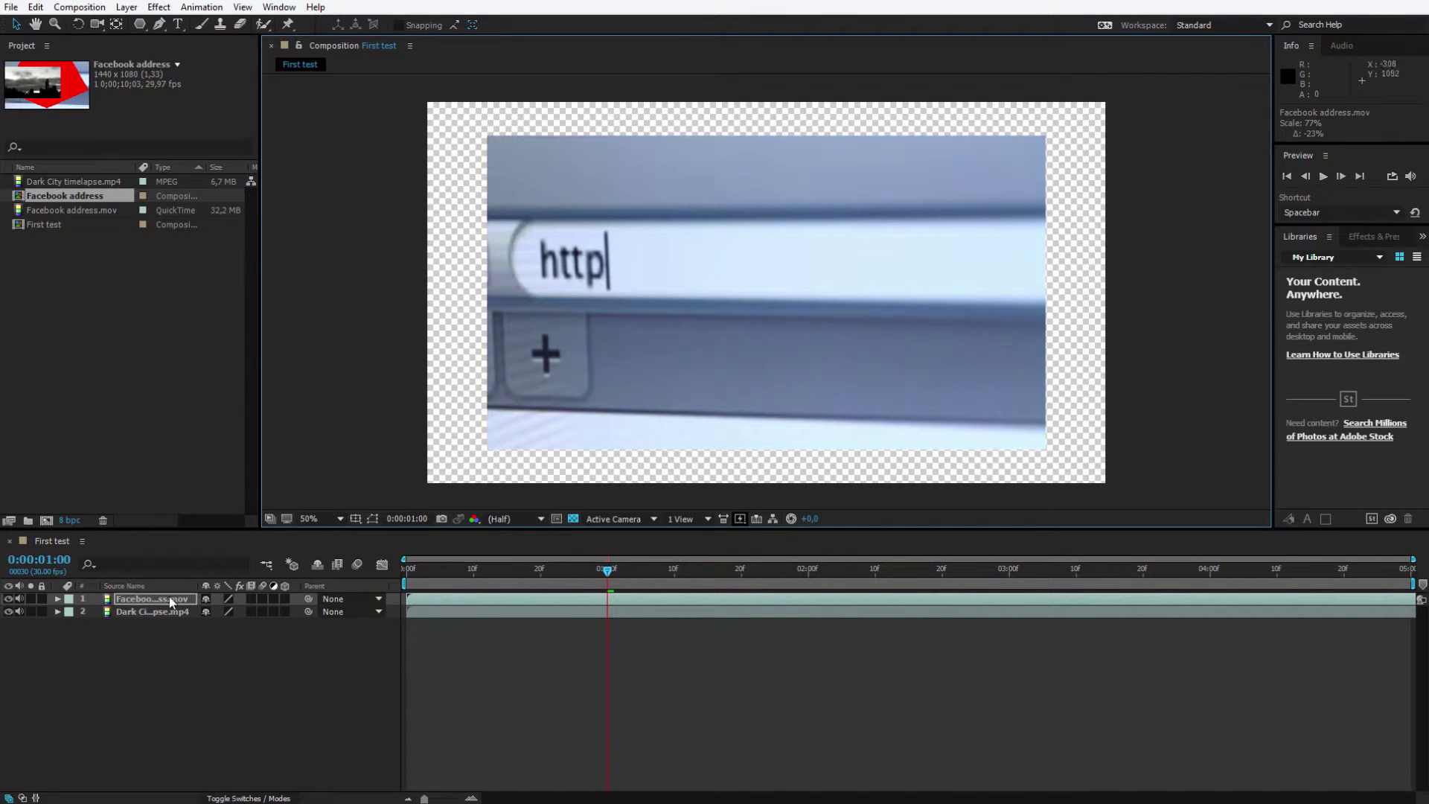
pyautogui.click(8, 599)
pyautogui.click(8, 600)
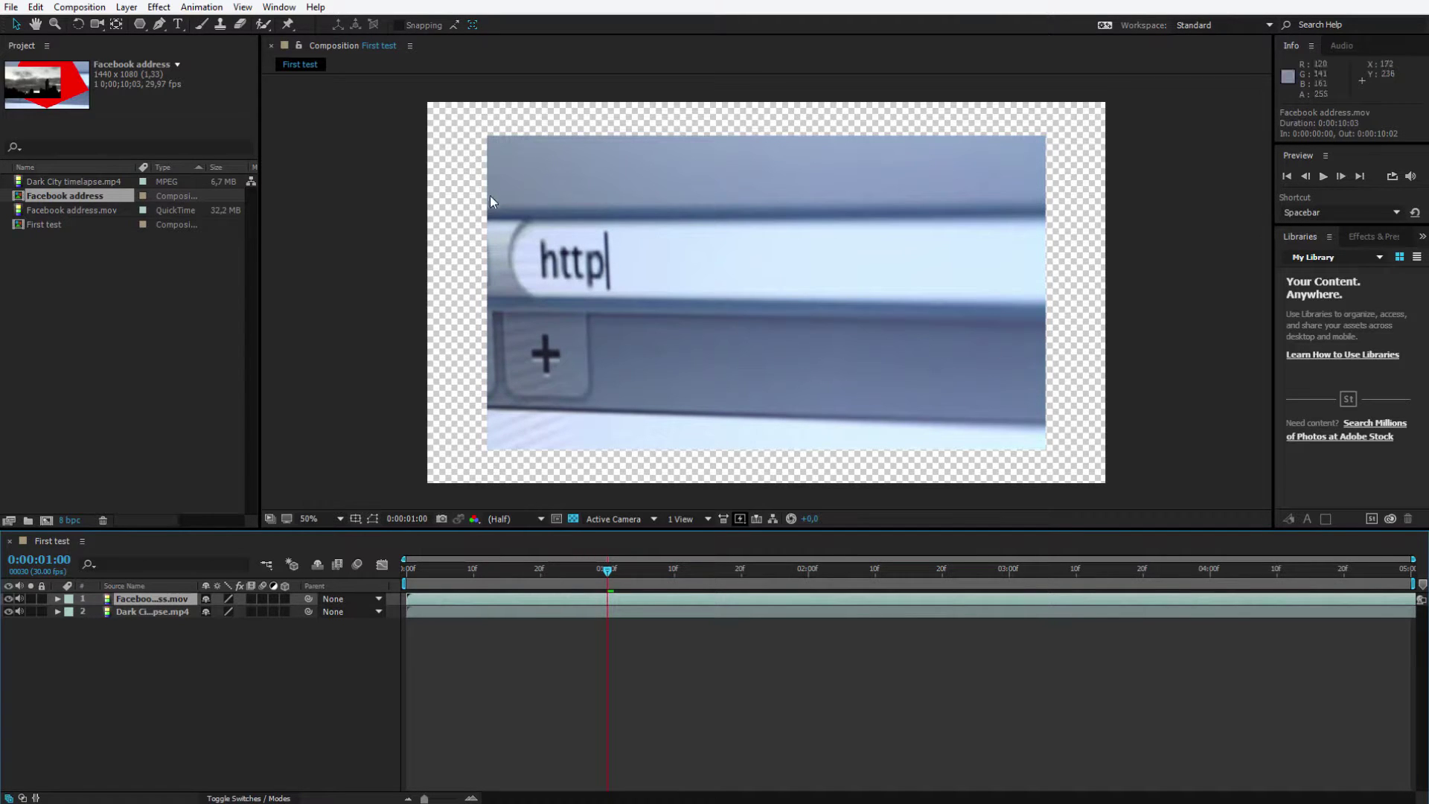
# Step: Draw a four-point polygon mask on Facebook address.mov, revealing Dark City, then deselect with F2
pyautogui.click(139, 23)
pyautogui.moveTo(455, 175); pyautogui.dragTo(551, 270)
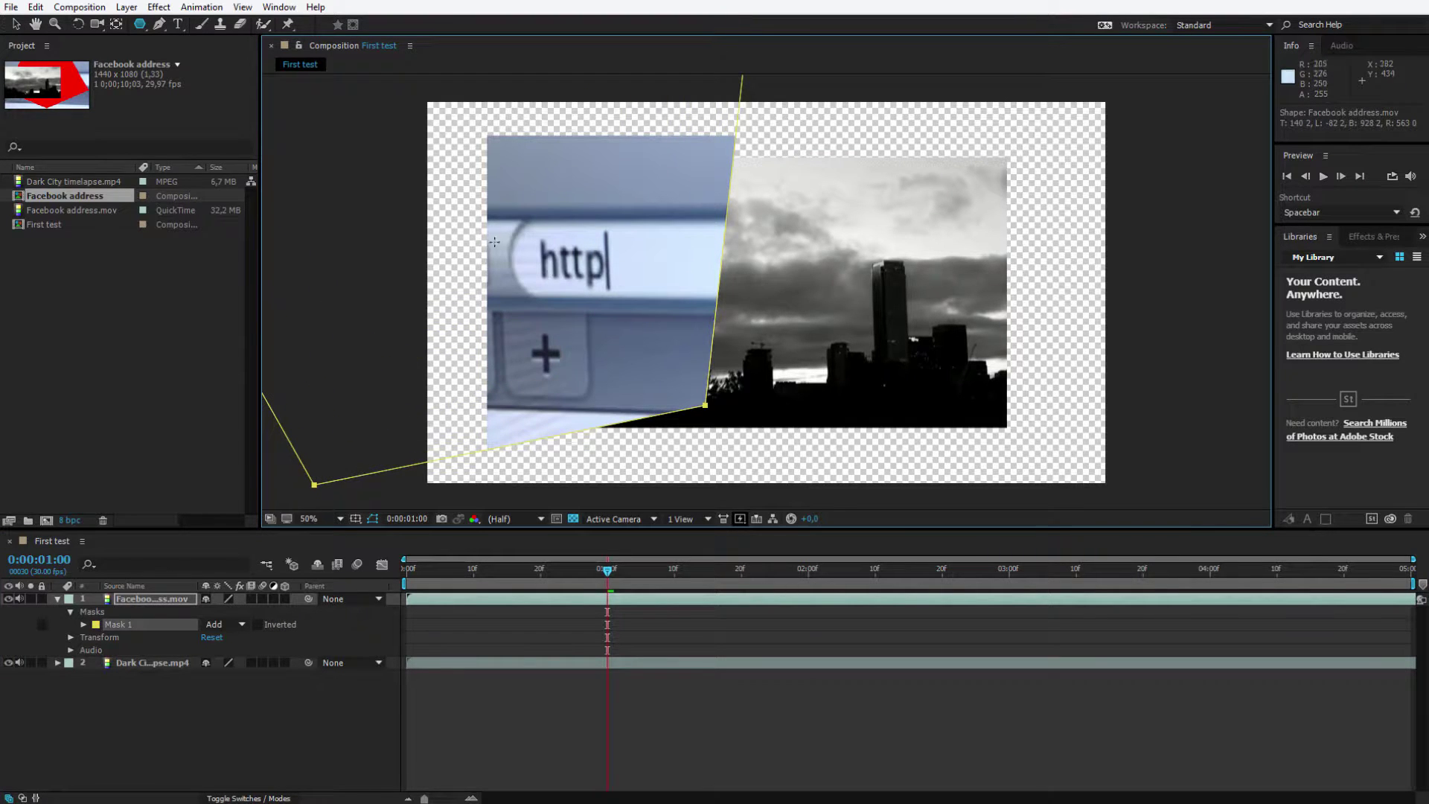
pyautogui.click(411, 46)
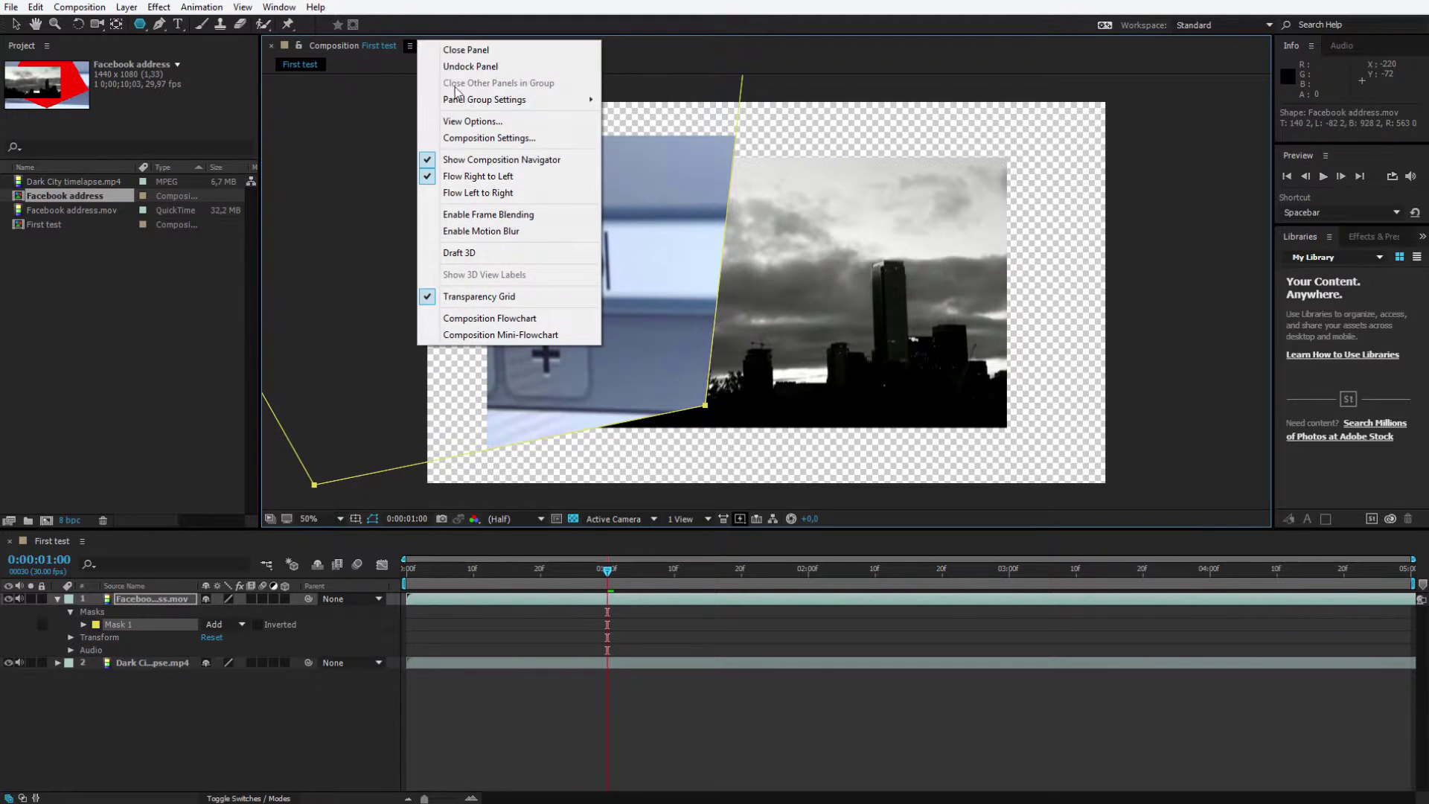
pyautogui.click(473, 120)
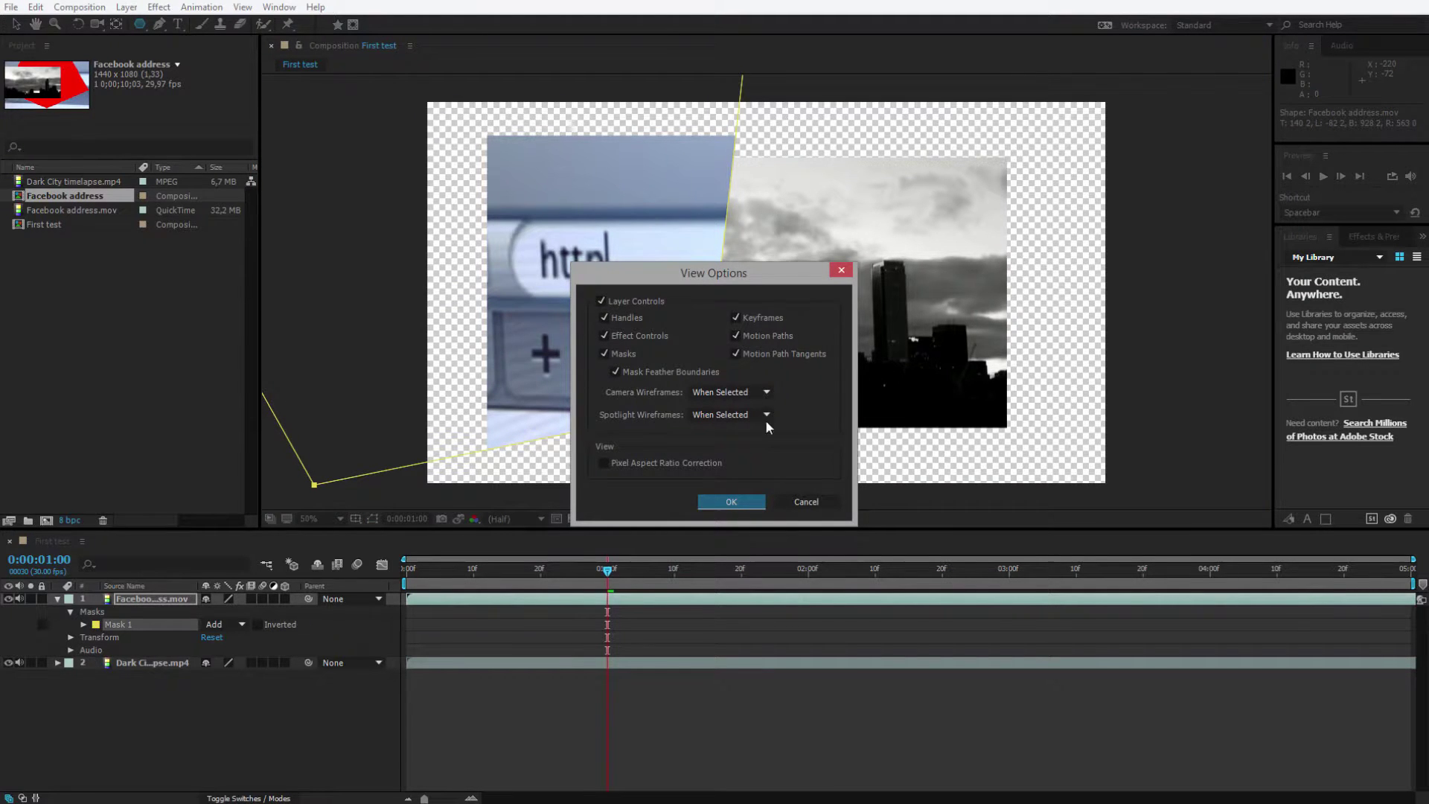
pyautogui.click(798, 502)
pyautogui.press('F2')
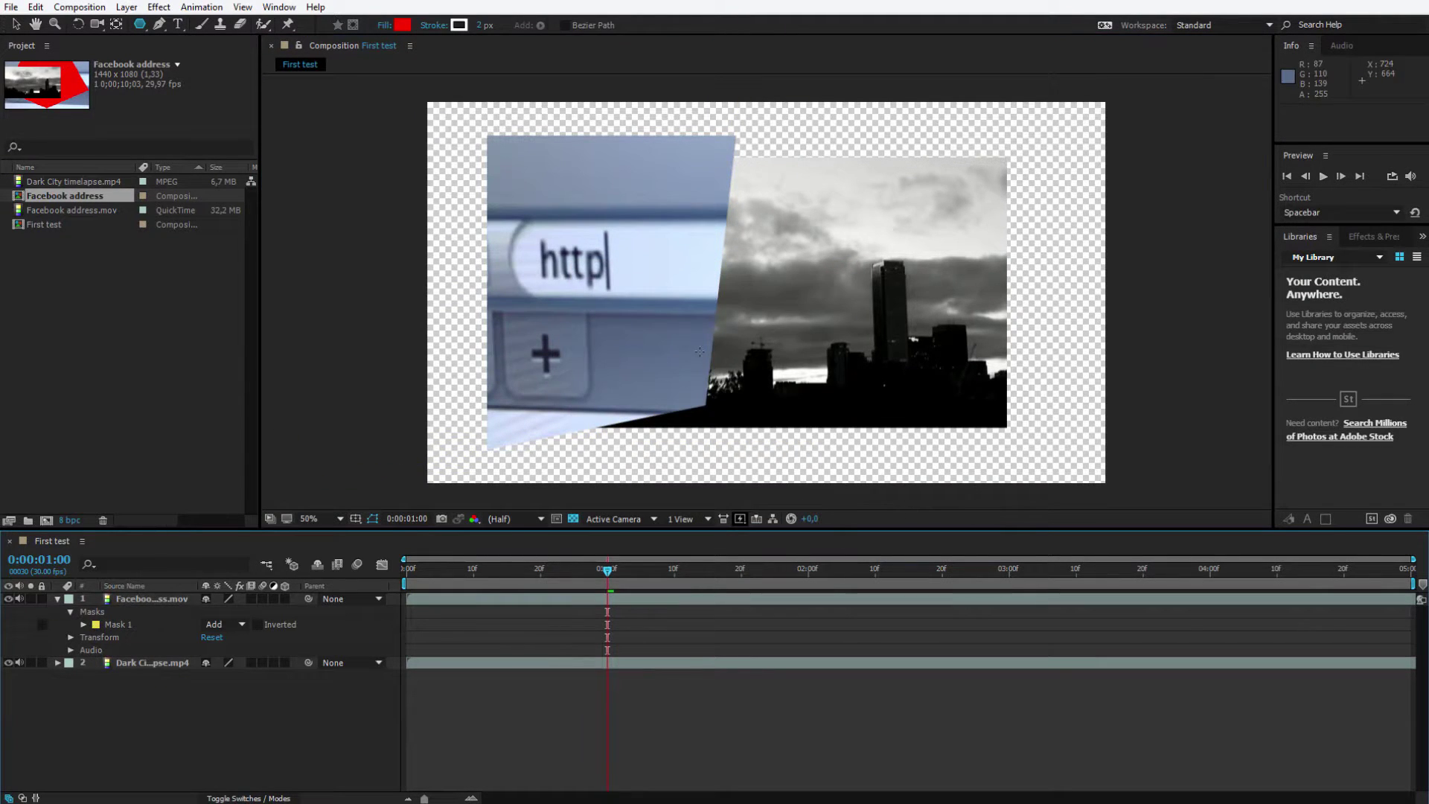
# Step: Paint two red brush loops over the clouds and tower on the Dark City layer
pyautogui.doubleClick(167, 662)
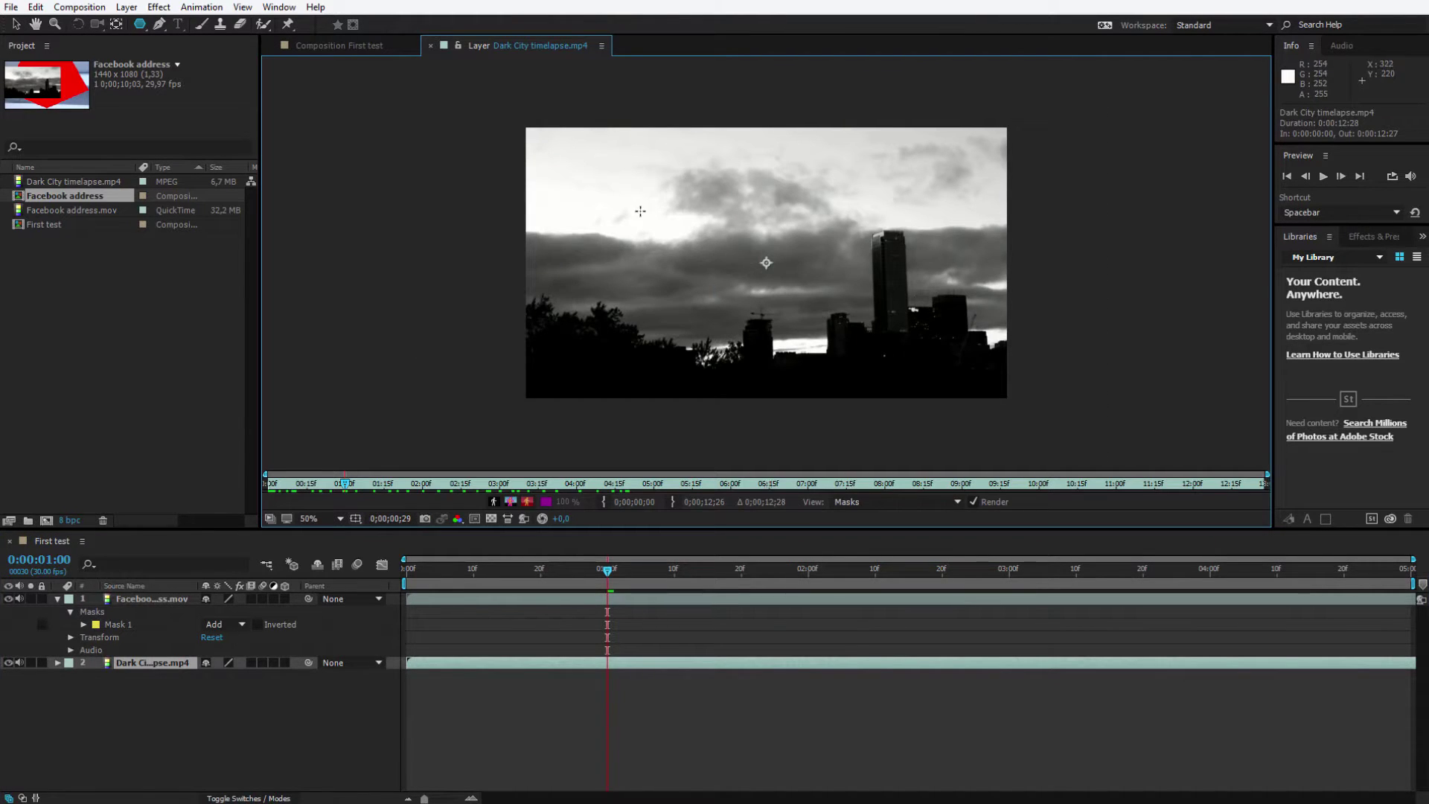
pyautogui.click(201, 24)
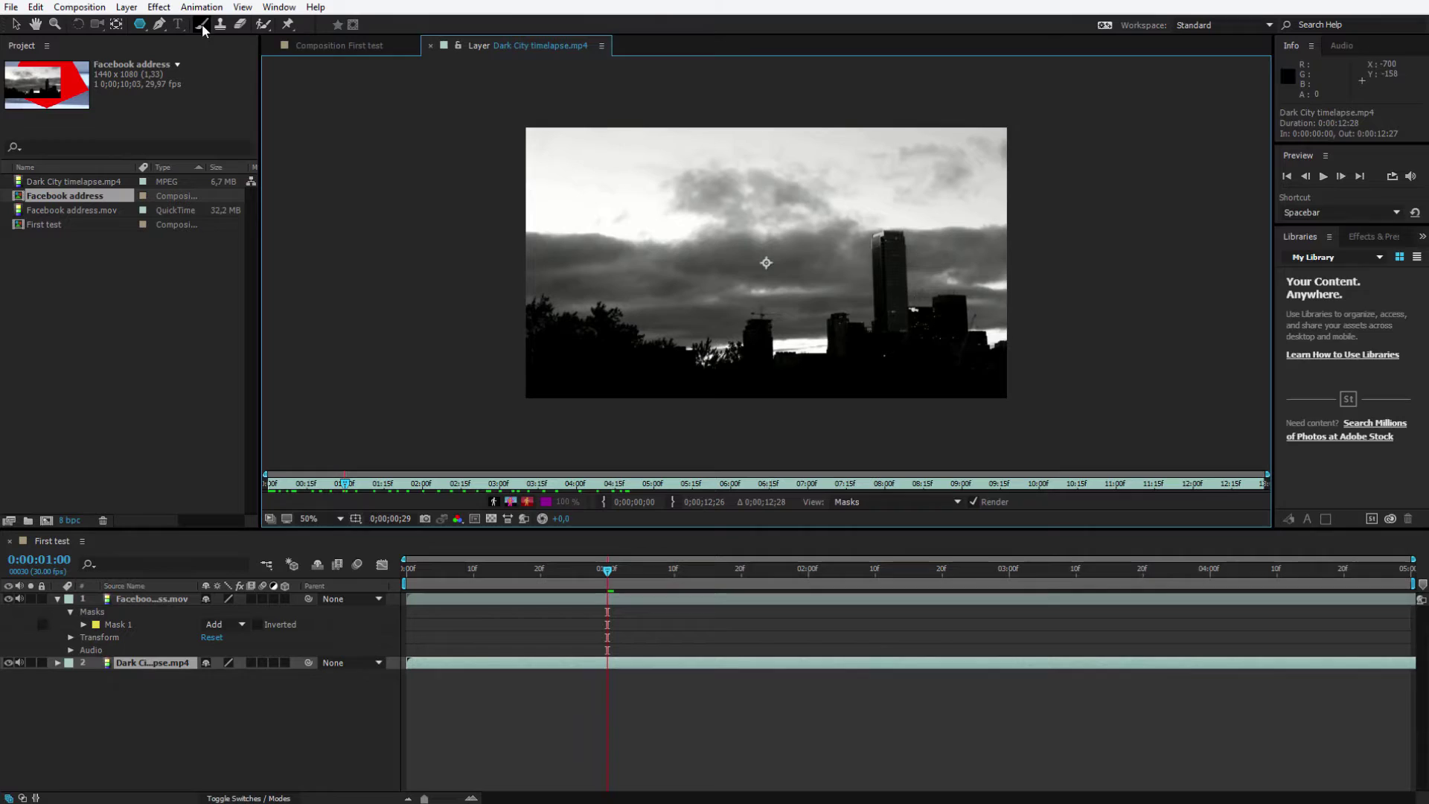
pyautogui.moveTo(729, 212)
pyautogui.mouseDown()
pyautogui.moveTo(745, 332)
pyautogui.moveTo(827, 328)
pyautogui.mouseUp()
pyautogui.moveTo(723, 322); pyautogui.dragTo(875, 287)
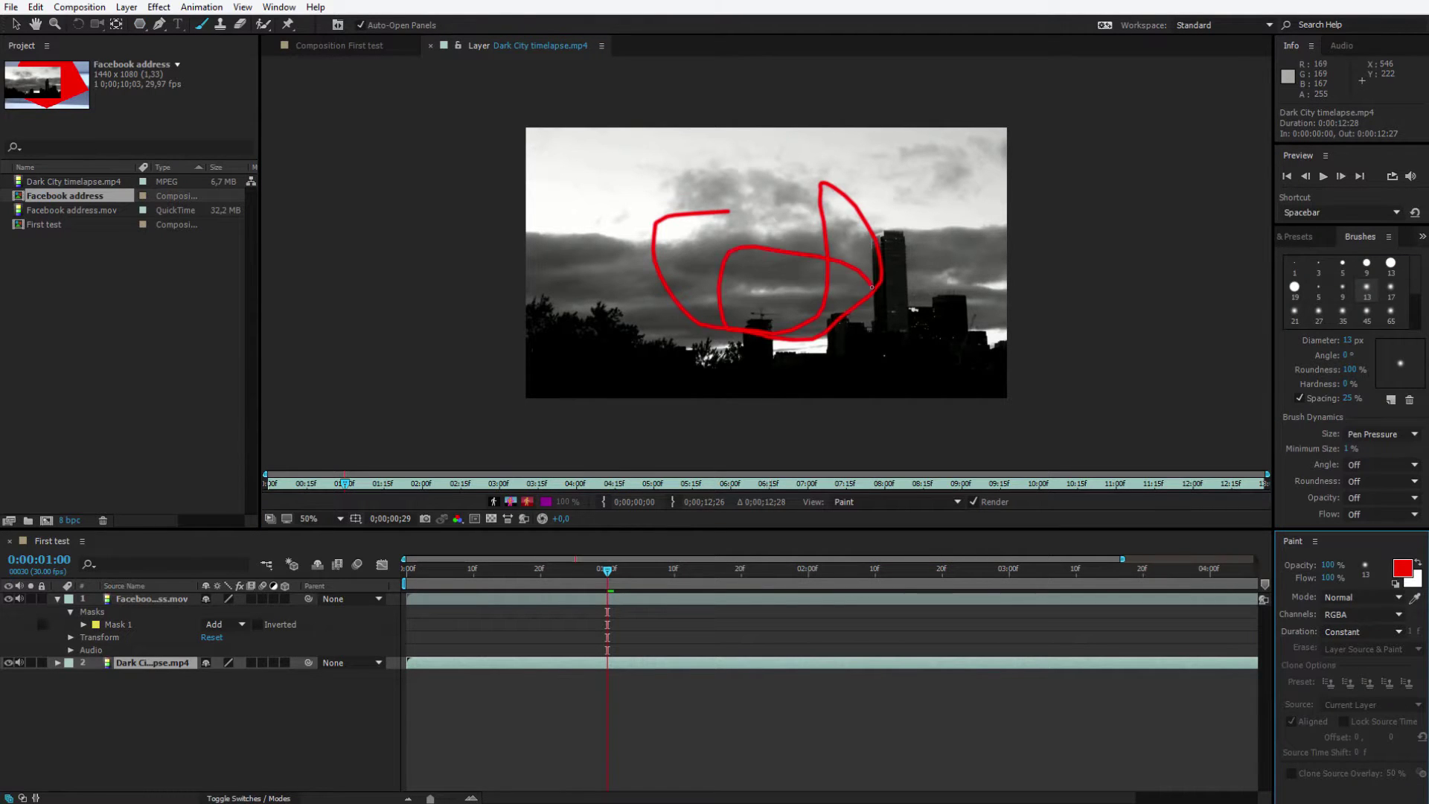
pyautogui.click(431, 46)
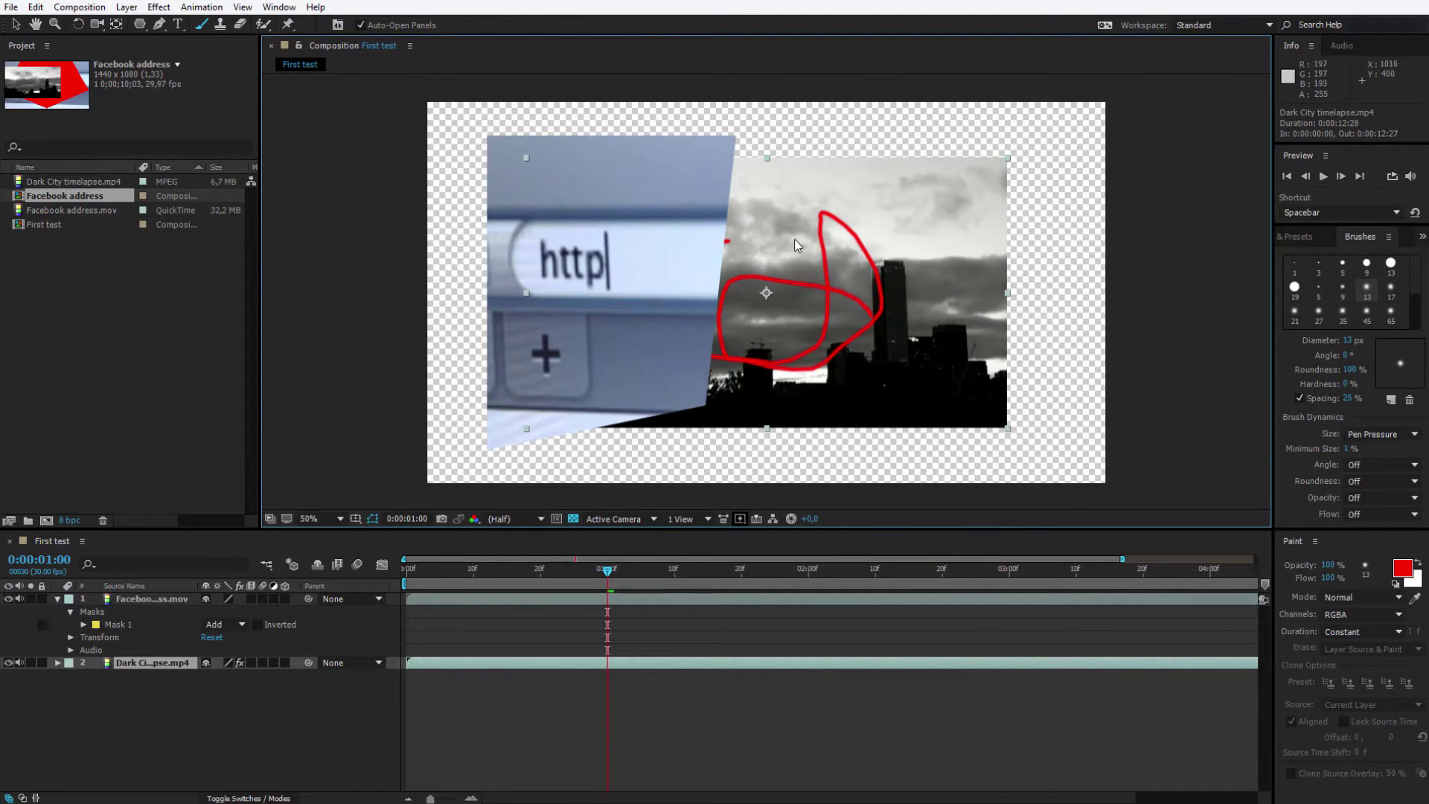
pyautogui.click(234, 737)
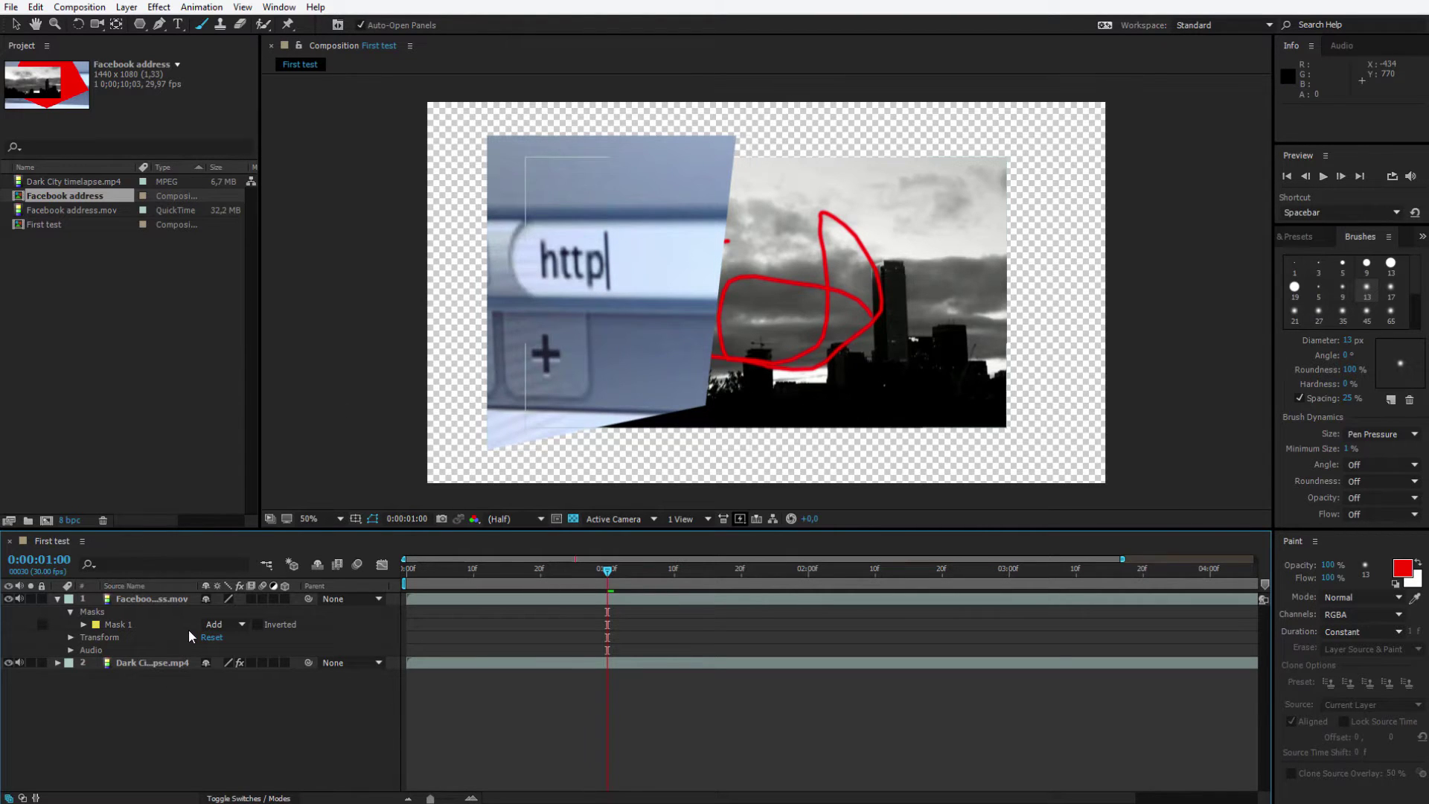
pyautogui.click(81, 8)
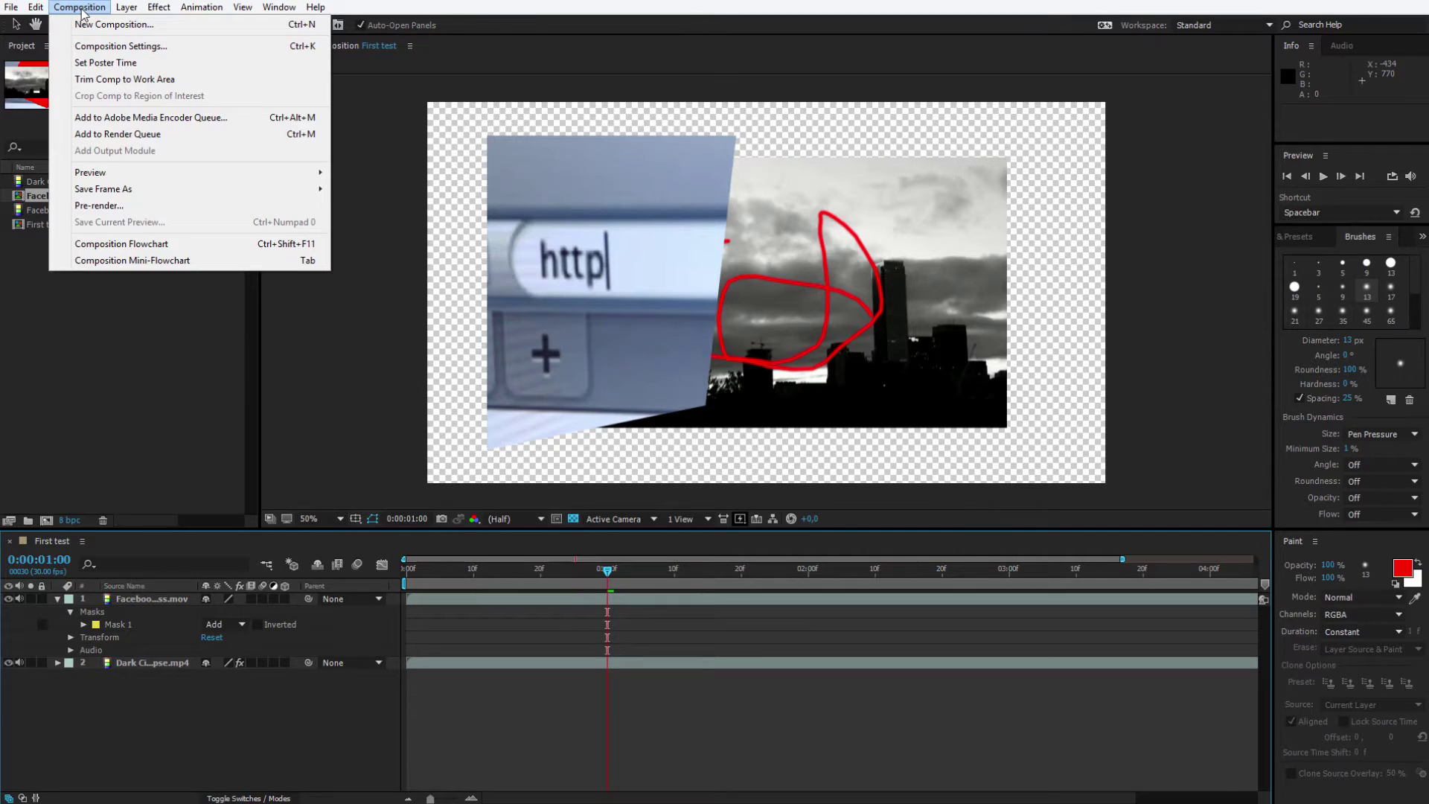
pyautogui.click(120, 46)
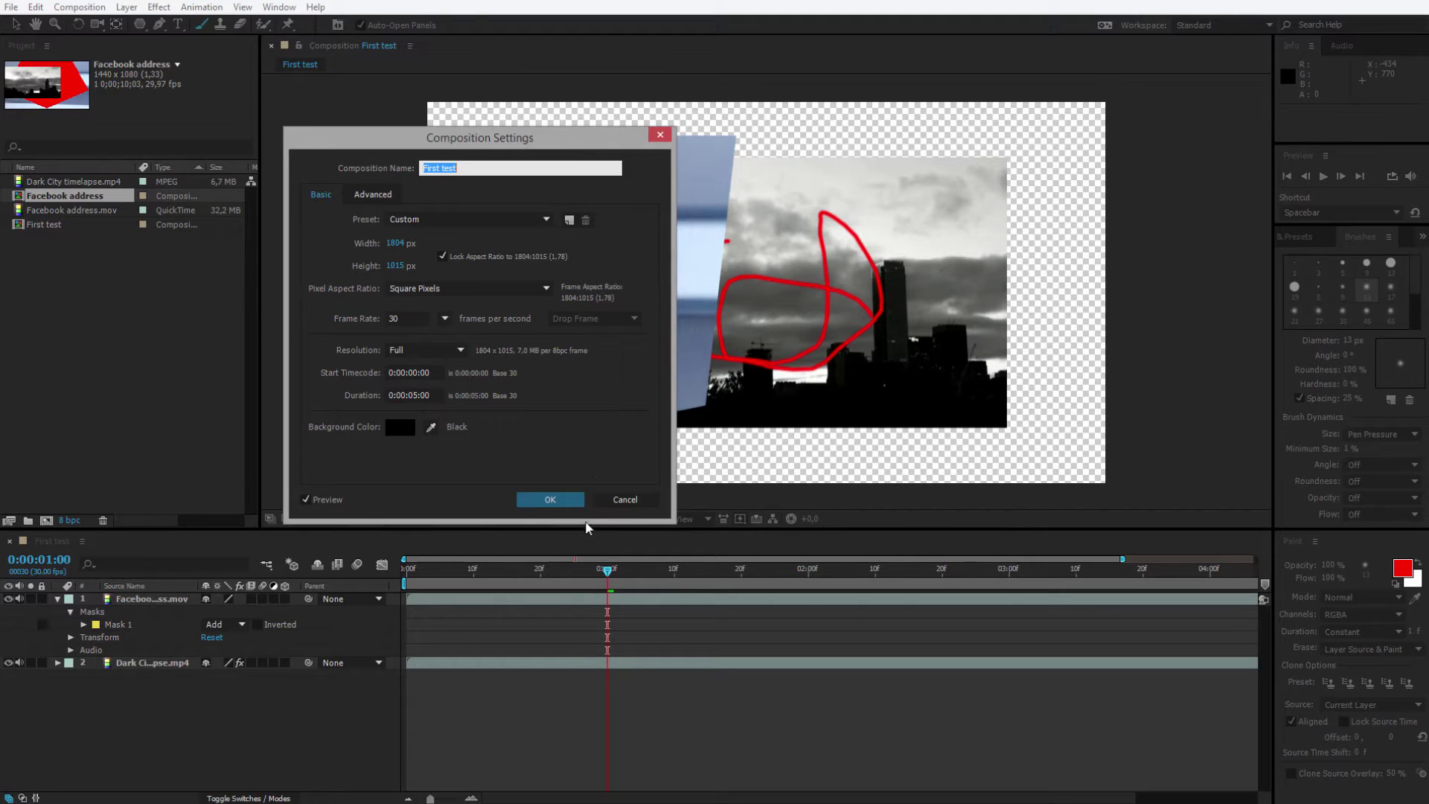
pyautogui.click(626, 498)
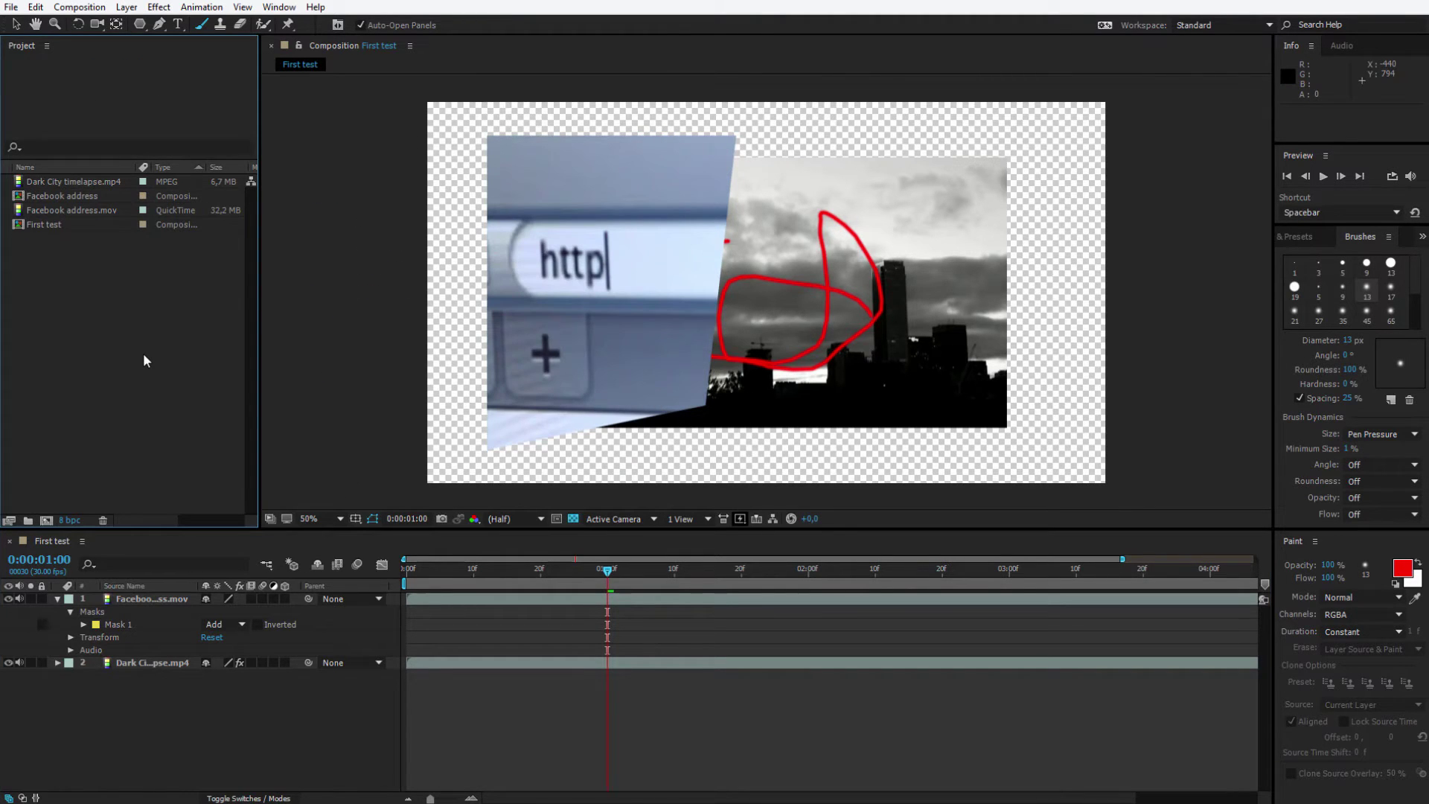
# Step: Add the Facebook address comp to First test and scale it to 23%
pyautogui.click(73, 198)
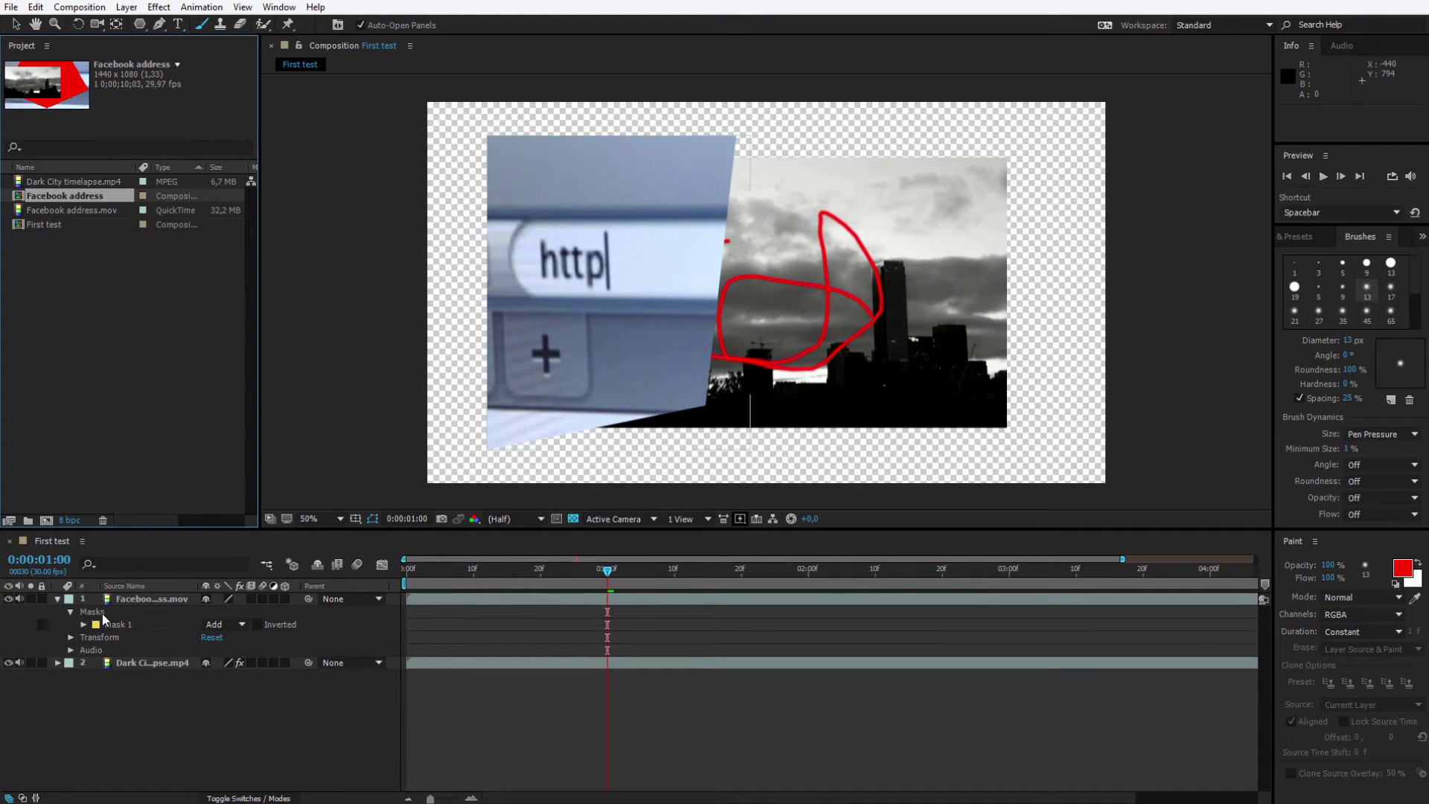
pyautogui.click(54, 596)
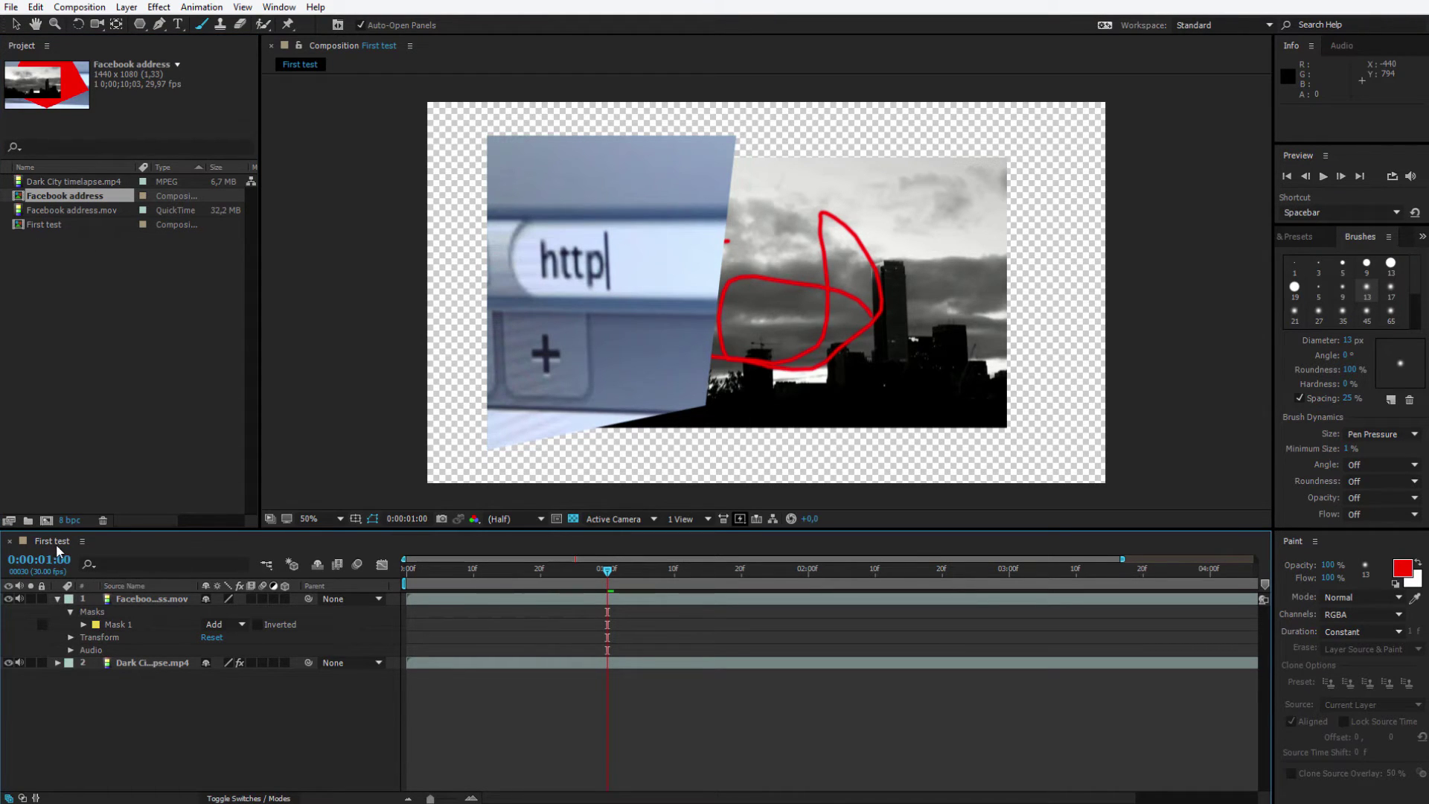
pyautogui.moveTo(73, 193); pyautogui.dragTo(213, 700)
pyautogui.press('v')
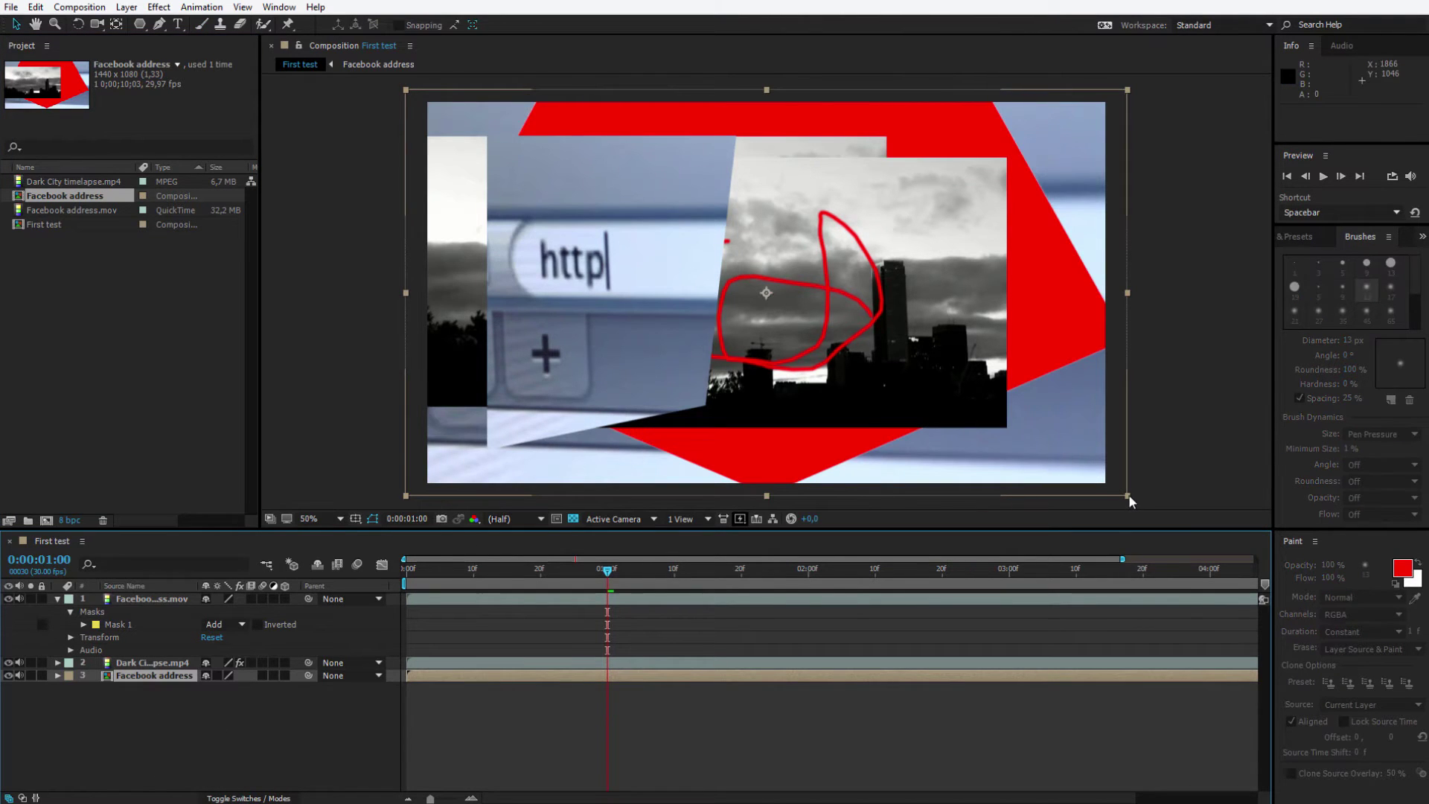
pyautogui.moveTo(1128, 495); pyautogui.dragTo(863, 368)
# Step: Add another Facebook address layer, duplicate it three times, and delay layer 3 to 1:18
pyautogui.moveTo(84, 201); pyautogui.dragTo(172, 681)
pyautogui.hotkey('ctrl', 'd')
pyautogui.hotkey('ctrl', 'd')
pyautogui.hotkey('ctrl', 'd')
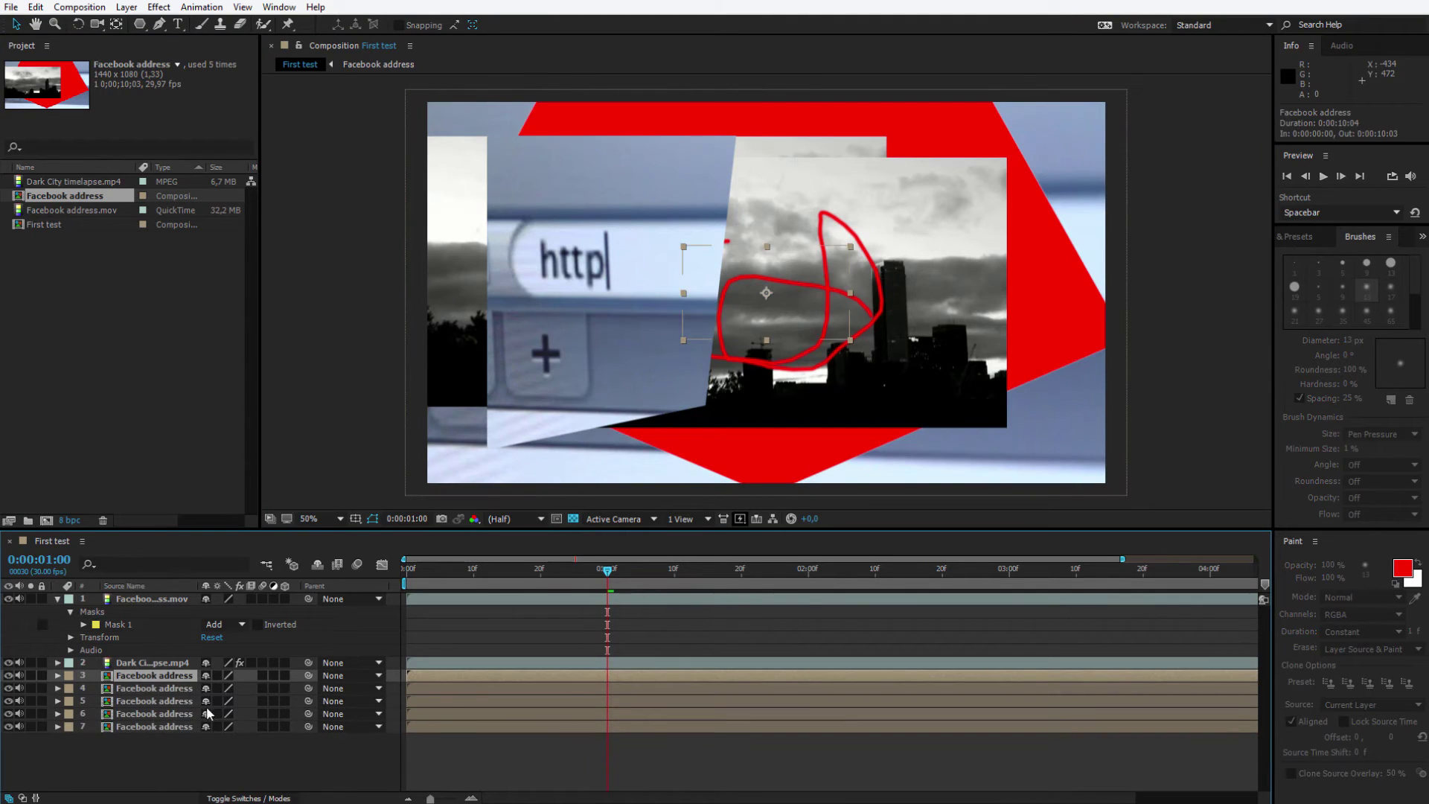
pyautogui.moveTo(409, 676); pyautogui.dragTo(729, 662)
pyautogui.moveTo(609, 574)
pyautogui.mouseDown()
pyautogui.moveTo(810, 574)
pyautogui.moveTo(593, 569)
pyautogui.mouseUp()
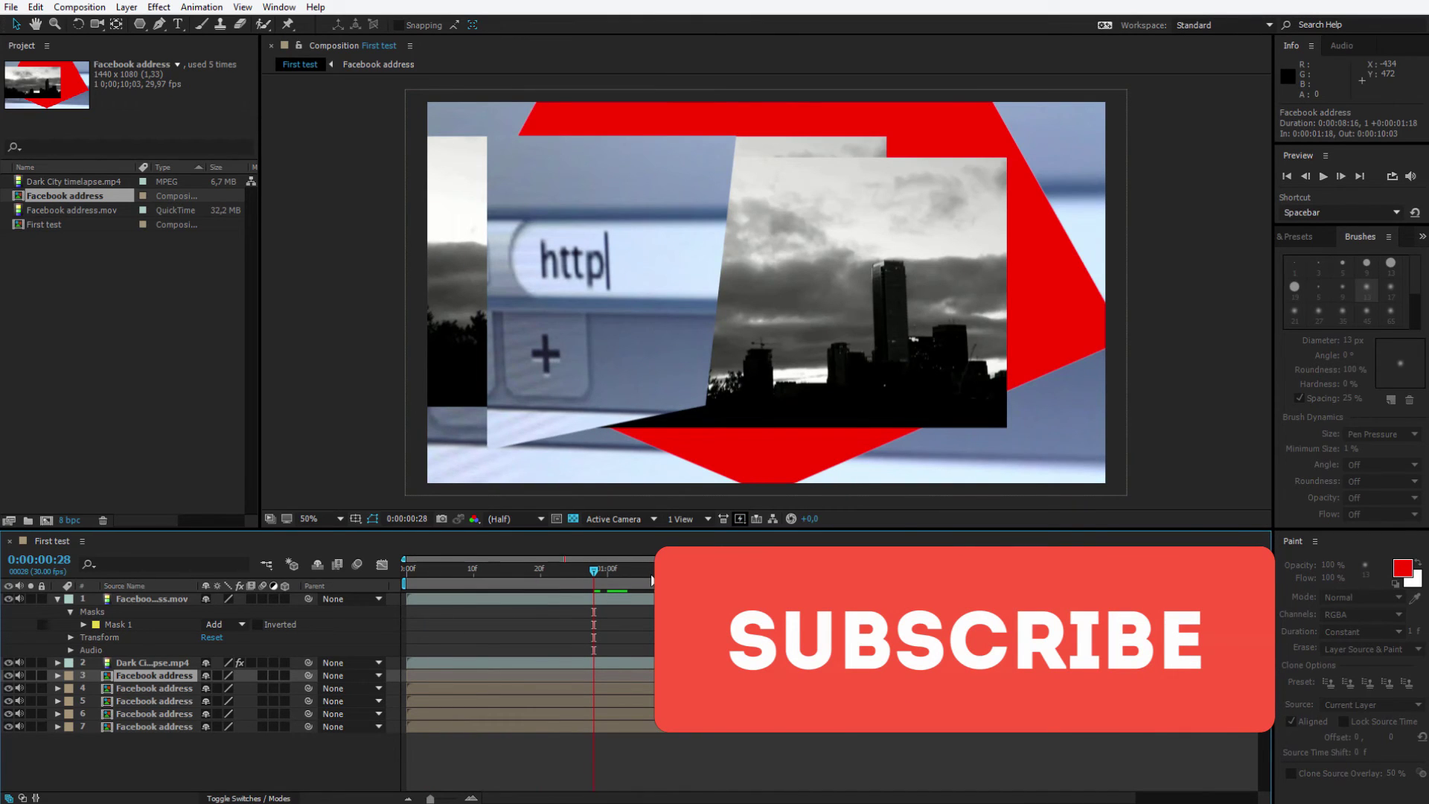